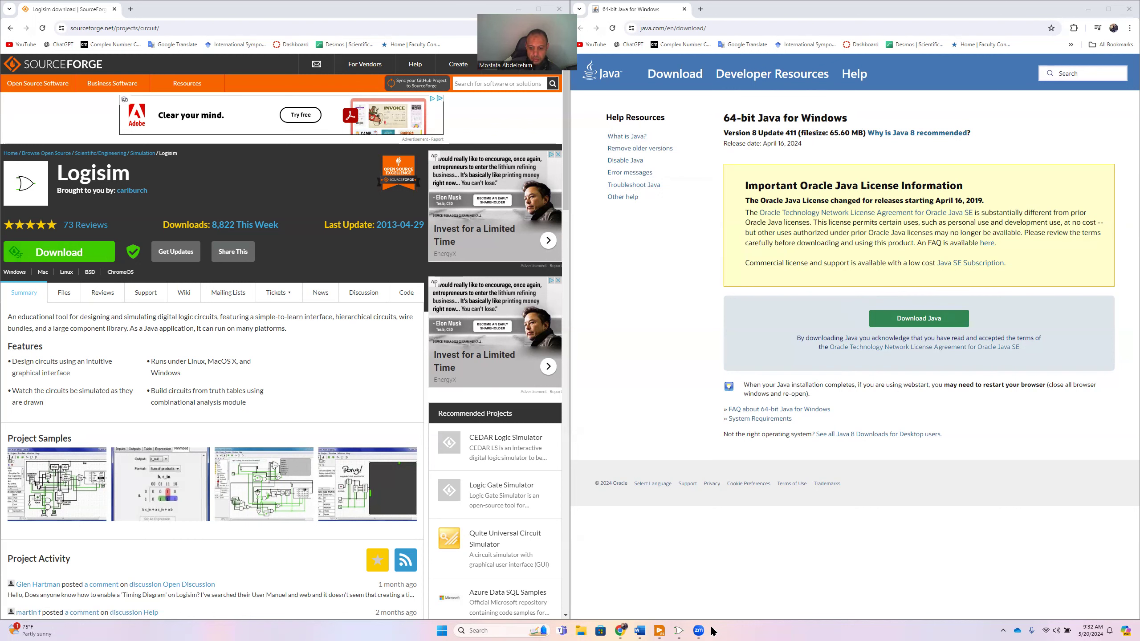
- Switch to the main Logisim window with the empty untitled circuit
mouse_move(680, 630)
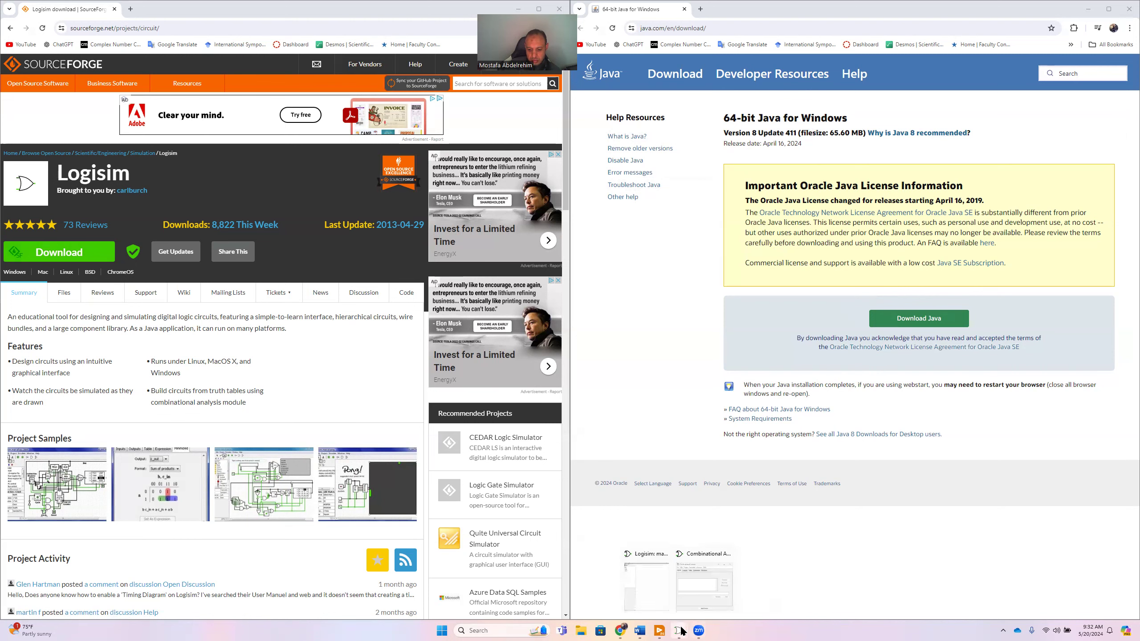
click(654, 594)
mouse_move(678, 631)
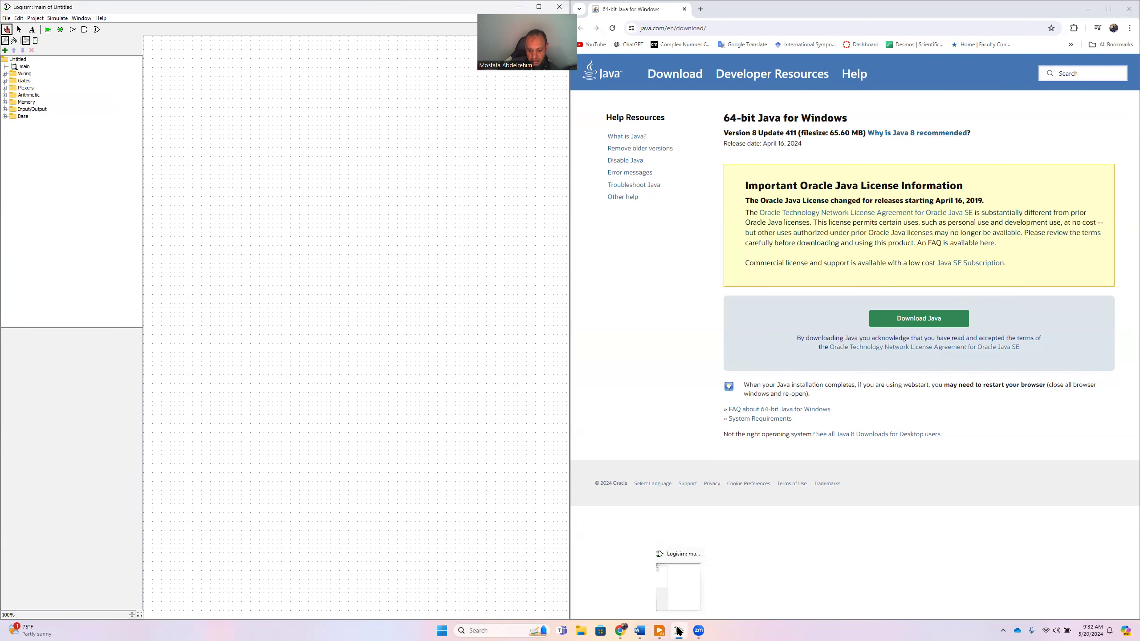
mouse_move(623, 631)
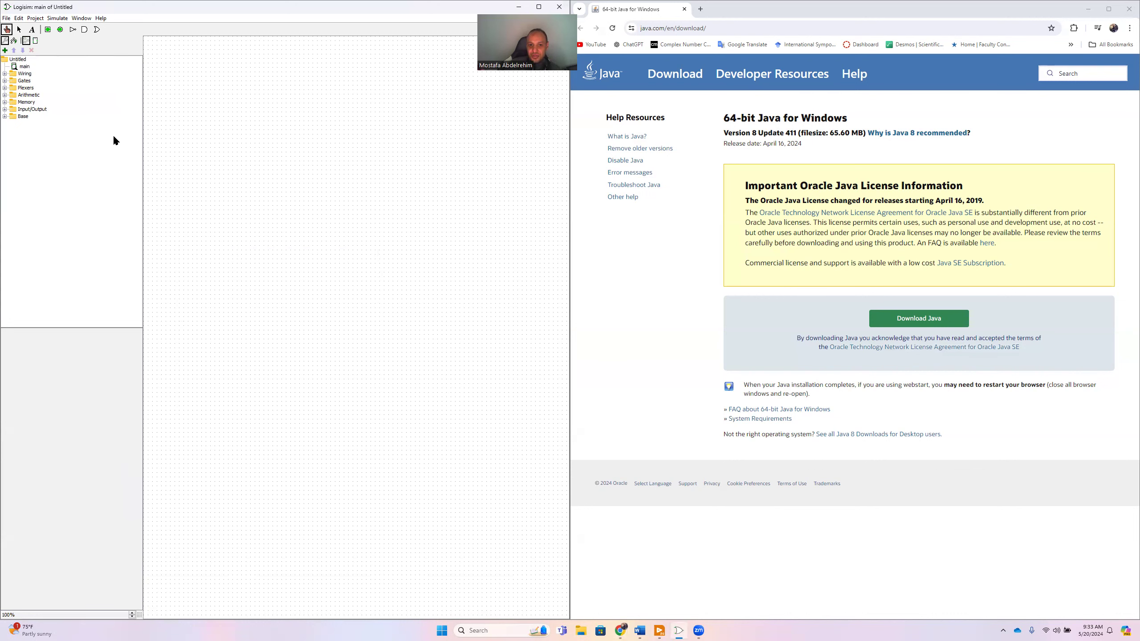
click(35, 18)
click(269, 145)
click(483, 631)
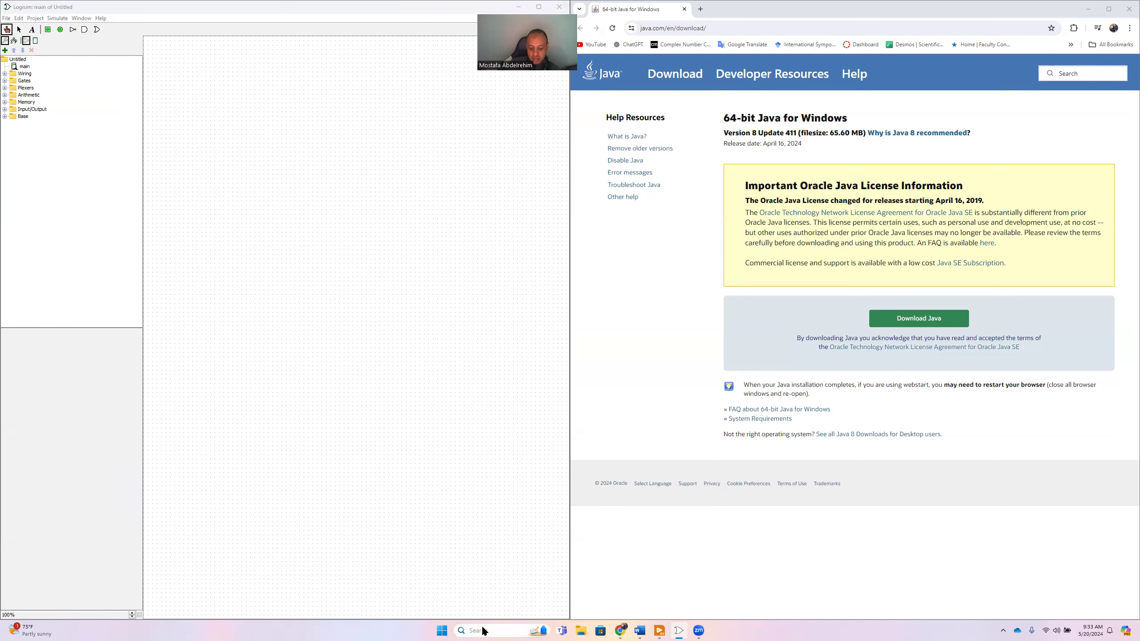
text(logisim)
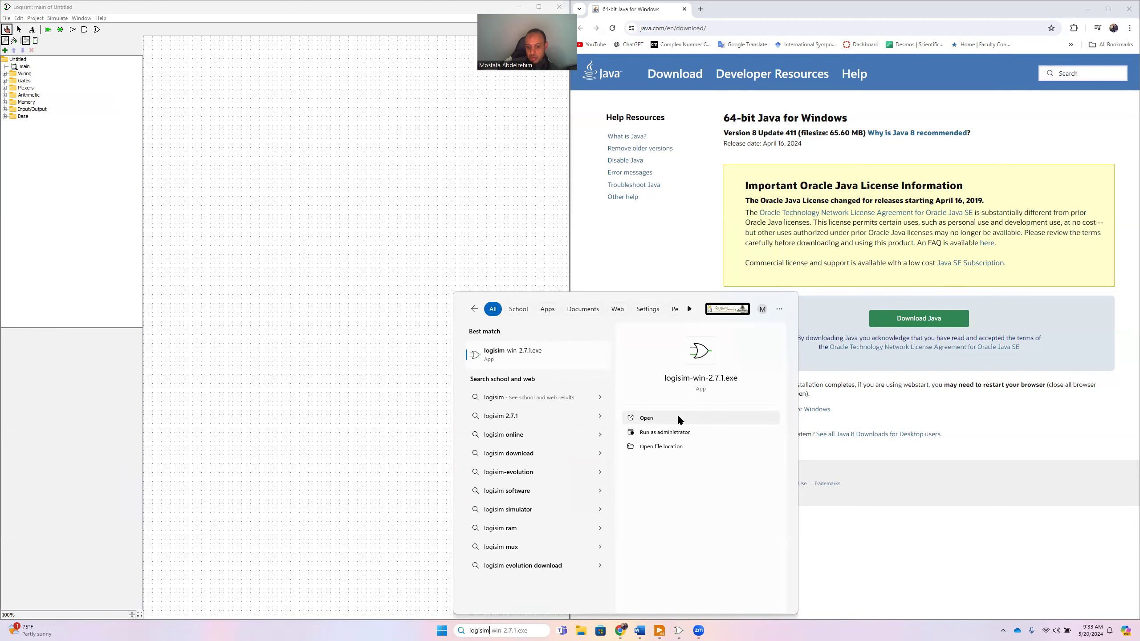
click(369, 245)
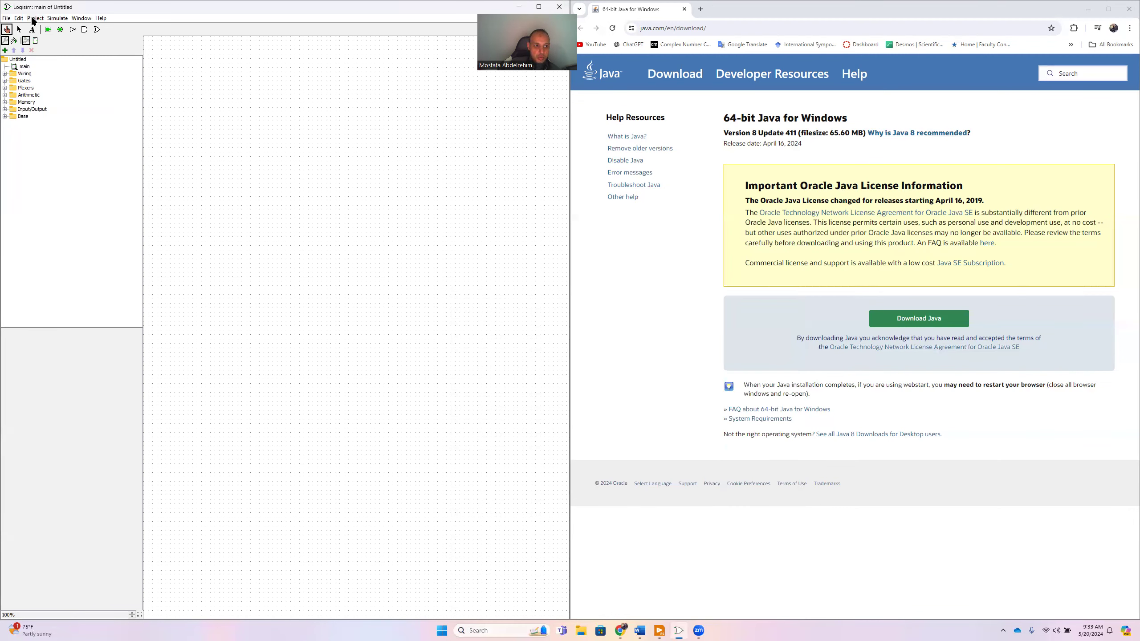
- Open the combinational circuit analysis and add the input variables A, B and C
click(35, 18)
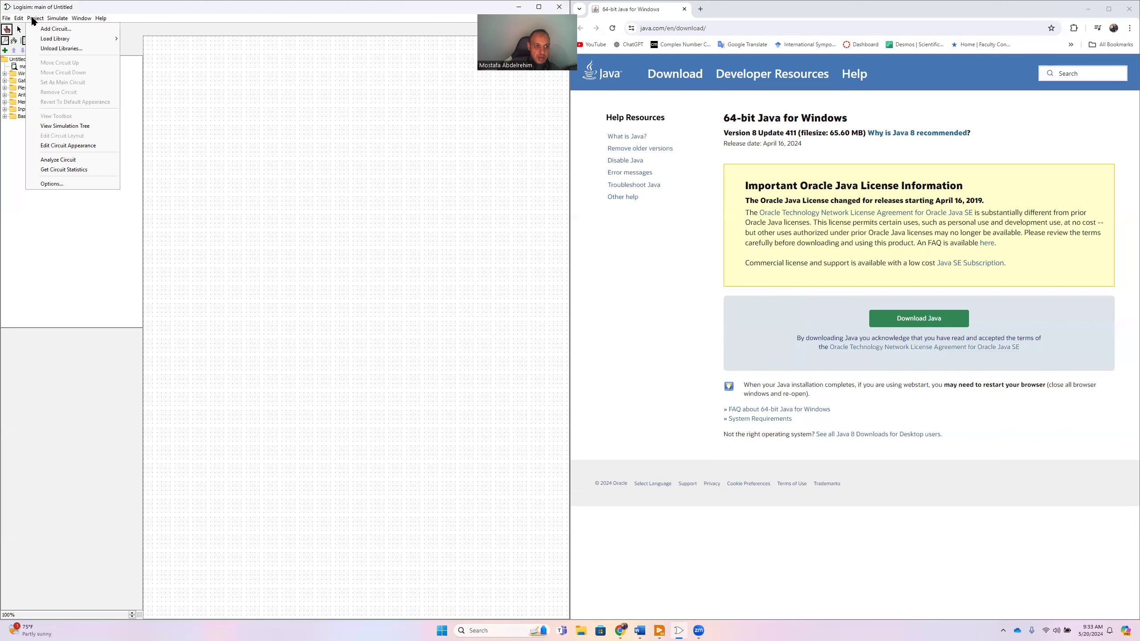
click(75, 160)
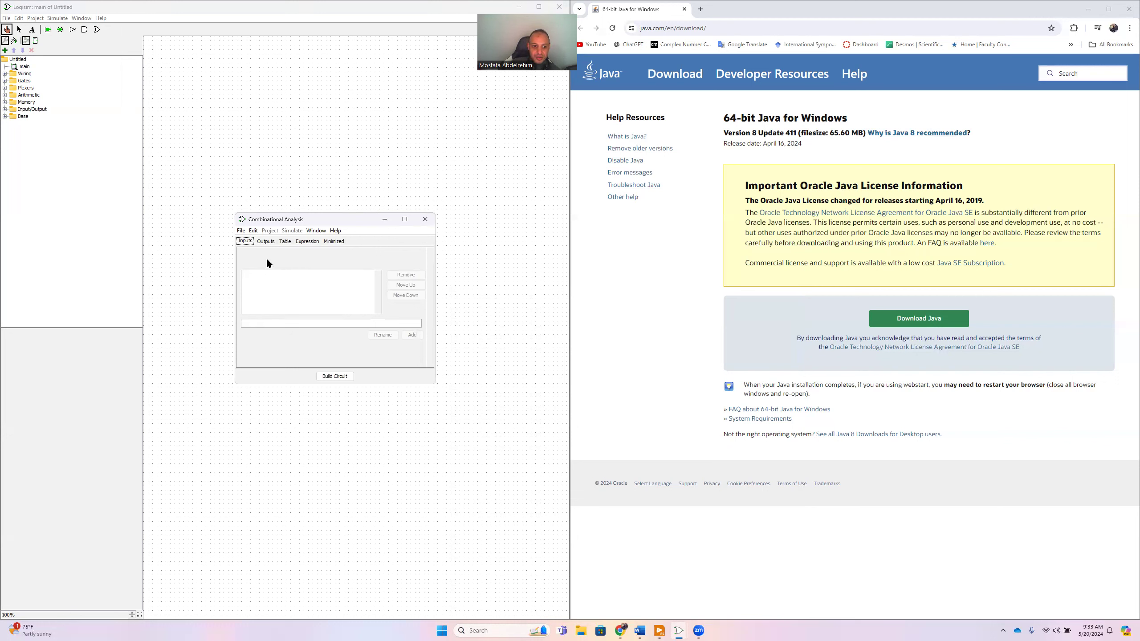
click(263, 241)
click(248, 243)
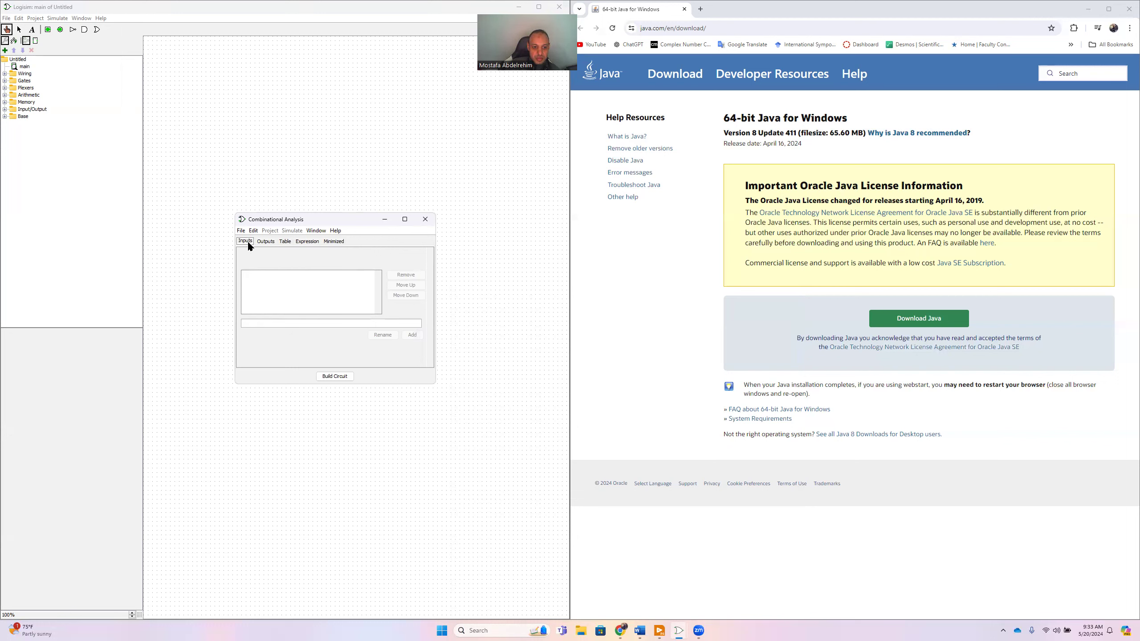
click(281, 323)
text(A)
click(407, 335)
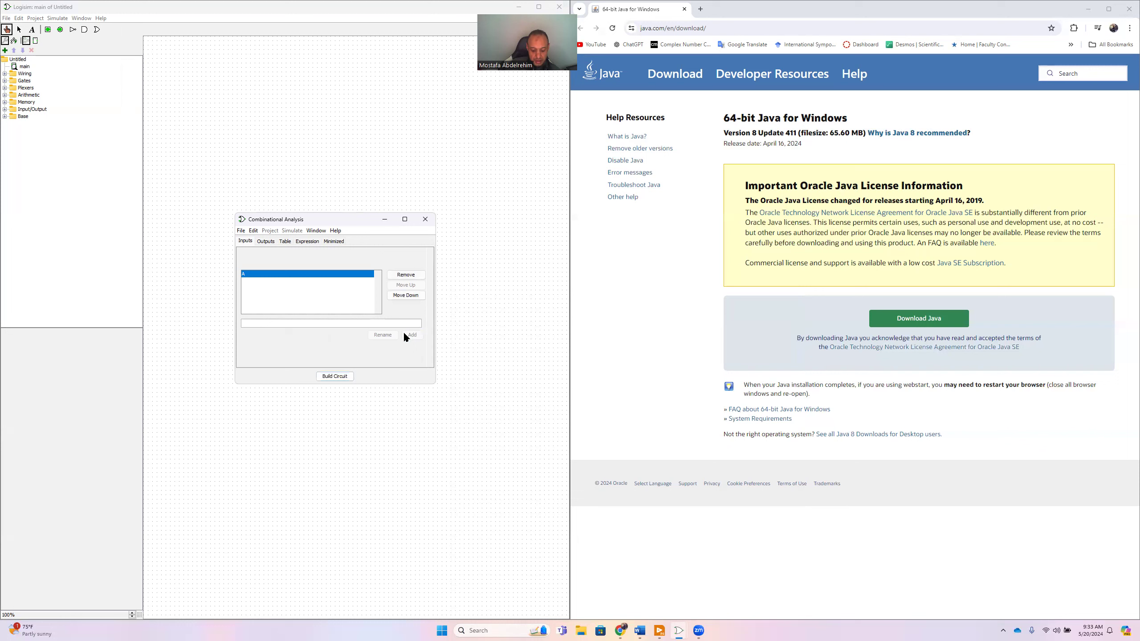
click(407, 336)
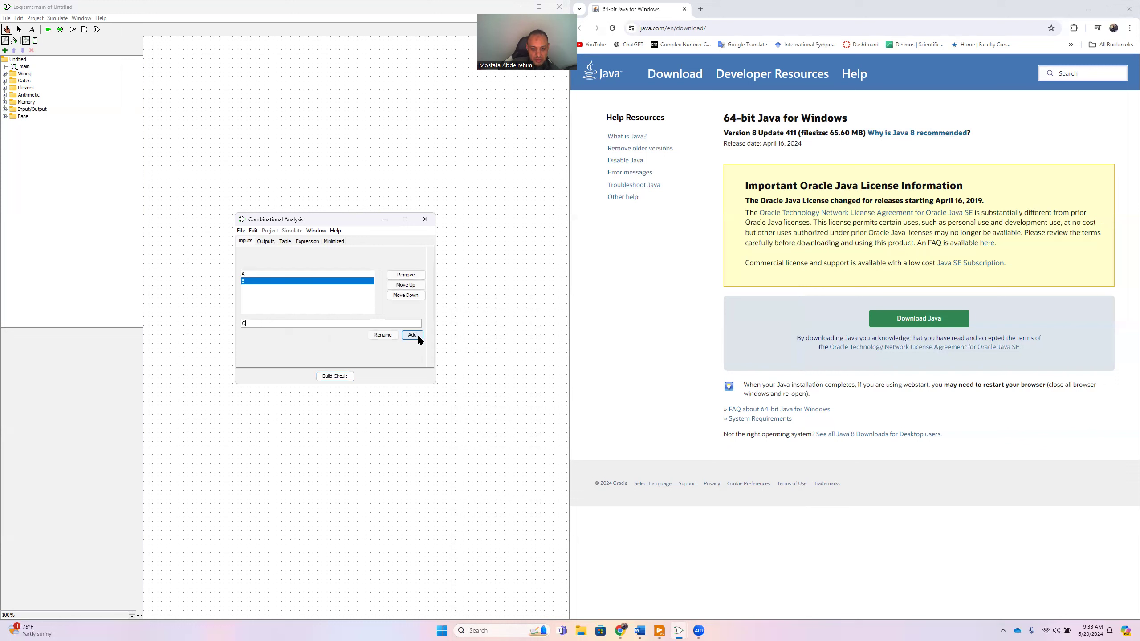
click(415, 337)
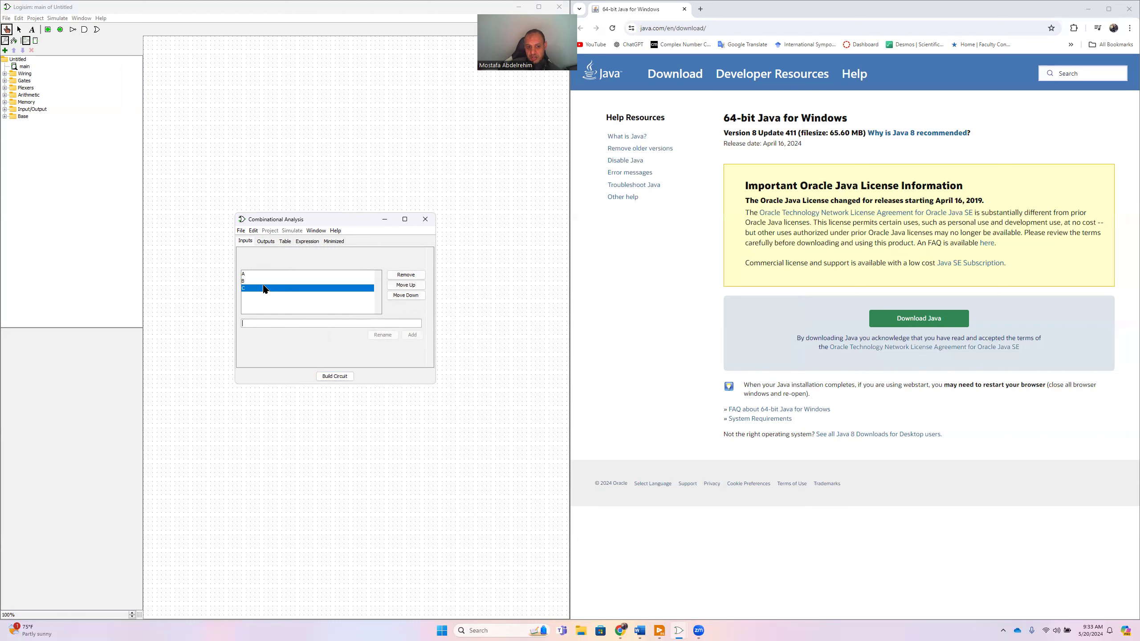
- Add an output variable named y to the combinational analysis
click(265, 242)
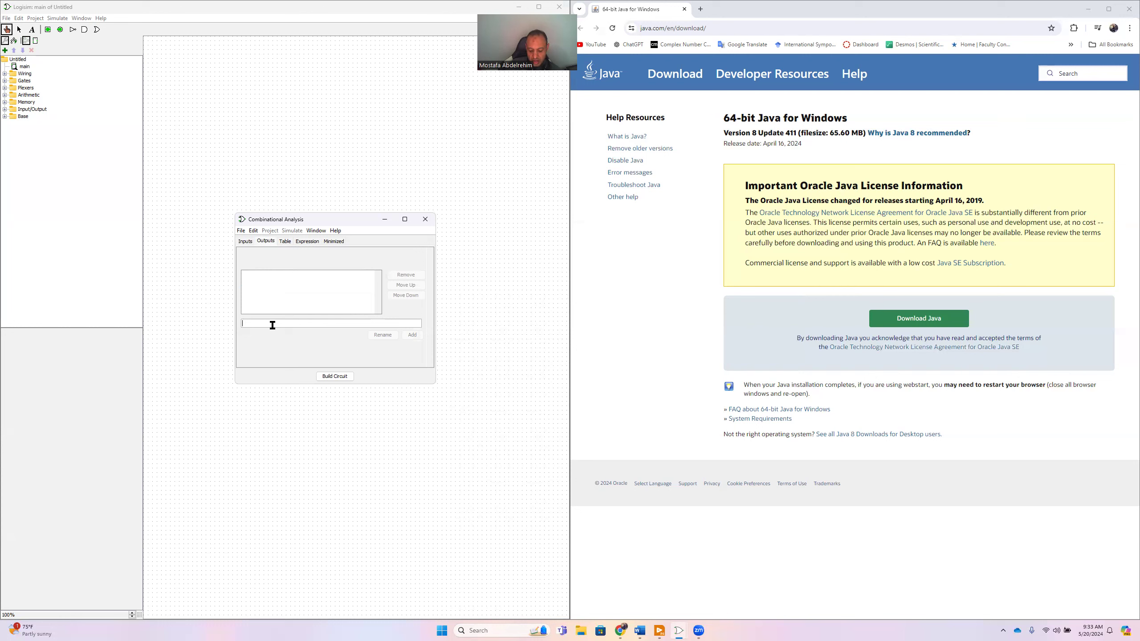
text(y)
click(403, 334)
- Fill the truth table's y column with 1 for the row A=1, B=1, C=1 and 0 for all other rows
click(285, 242)
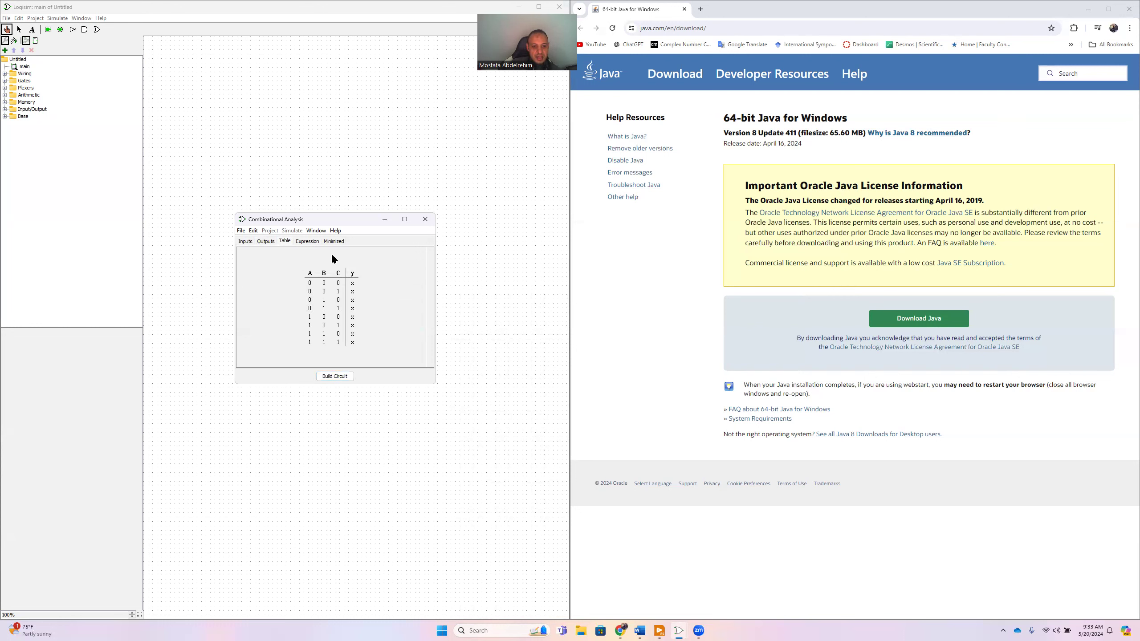
drag(340, 215, 340, 168)
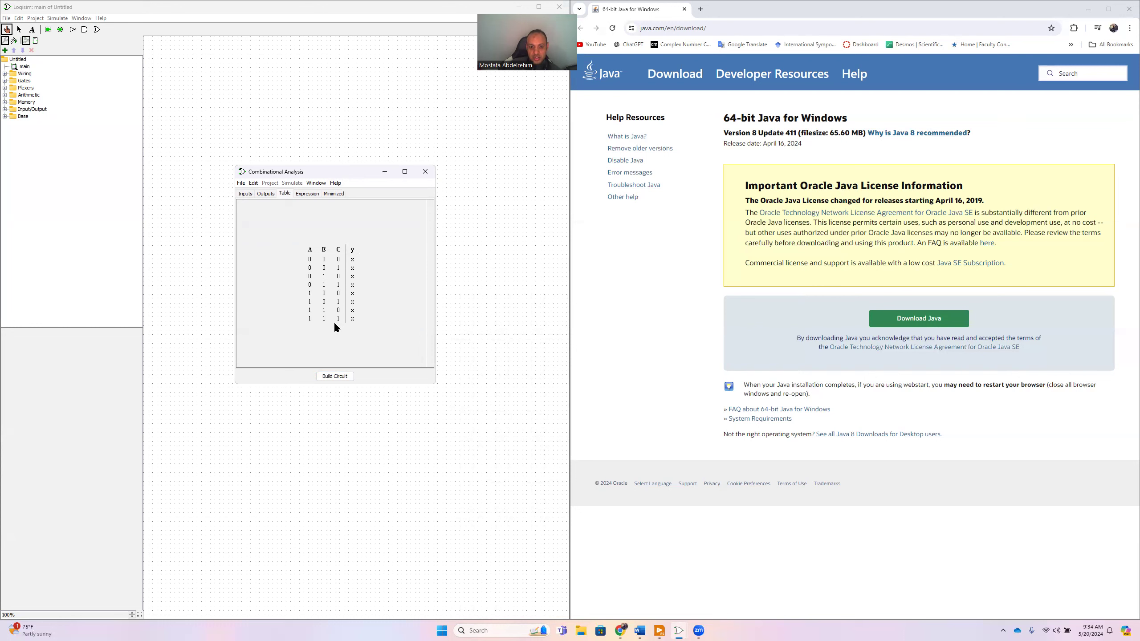
click(353, 261)
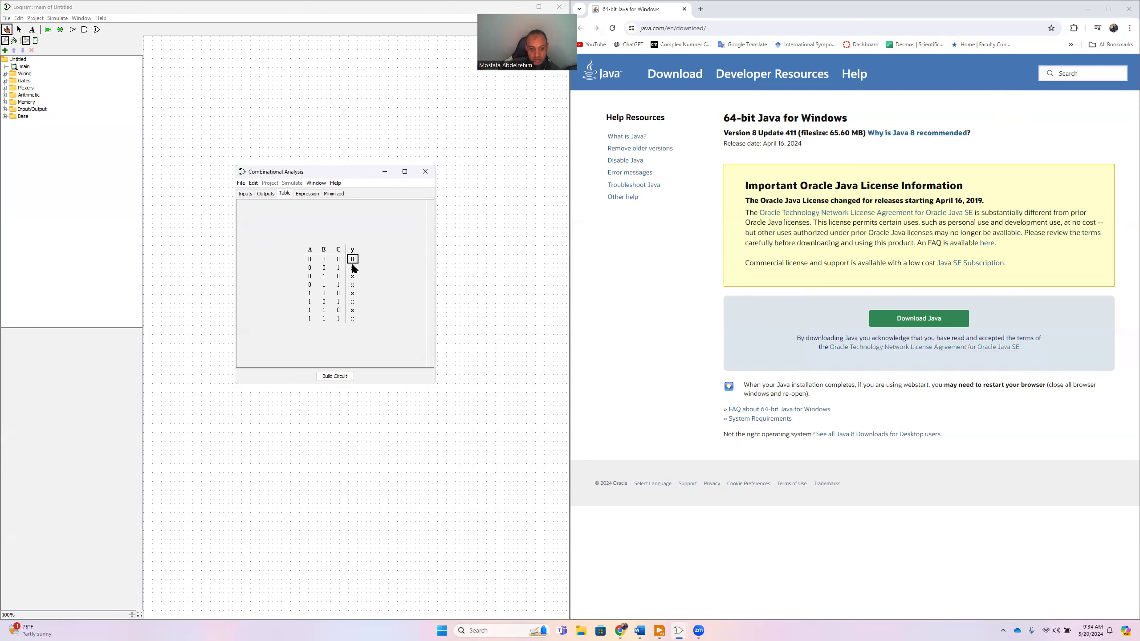
click(352, 268)
click(353, 276)
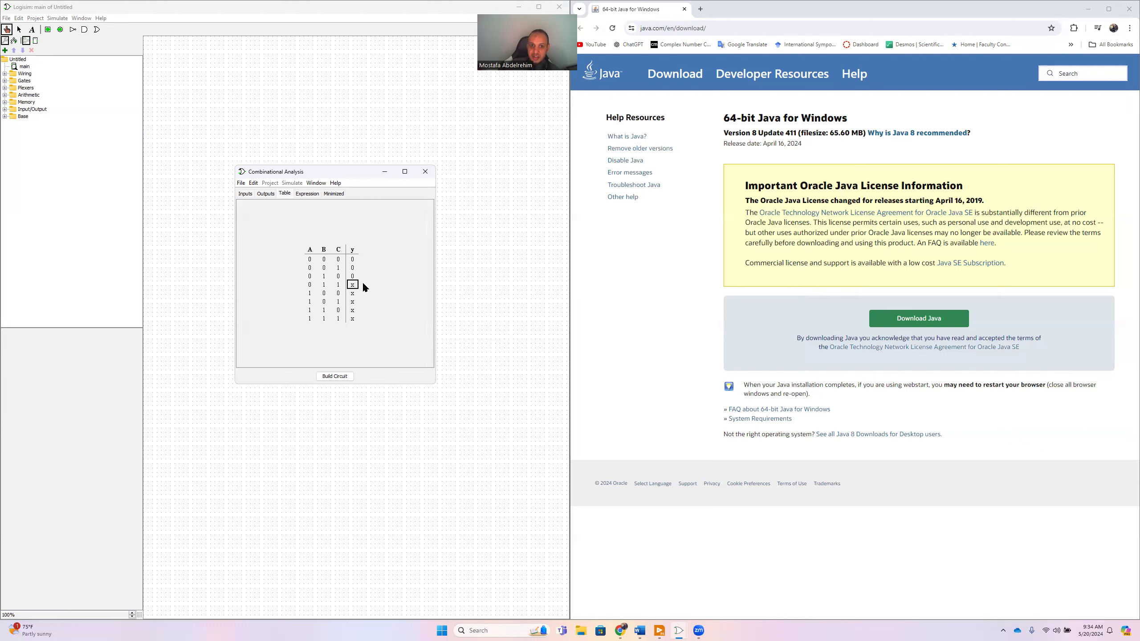
text(00000001)
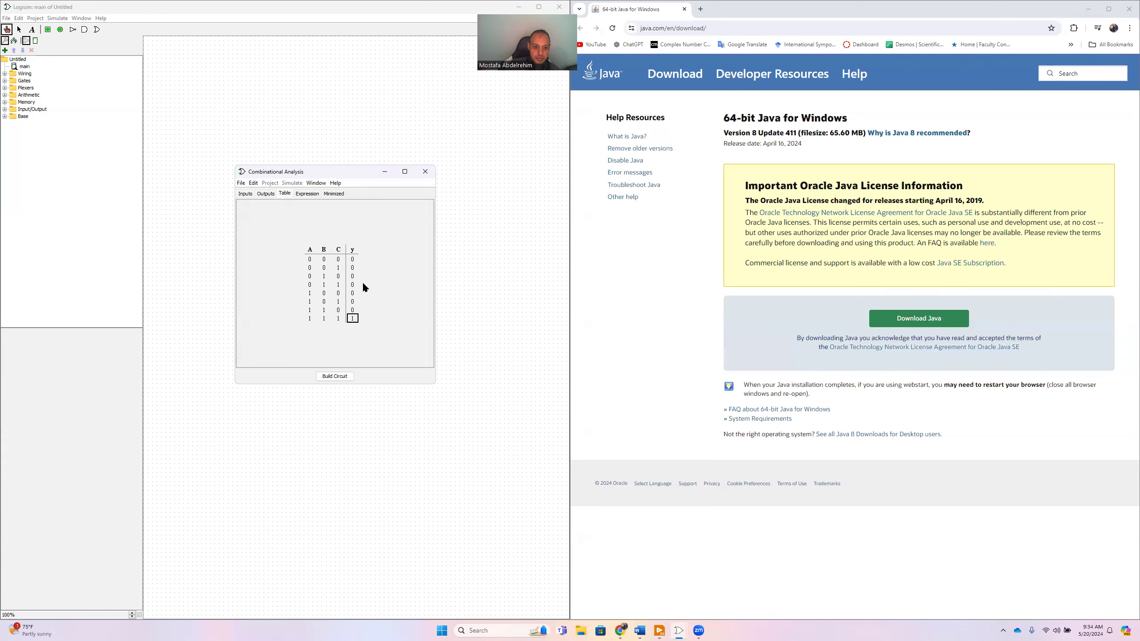
- Build the circuit from the truth table under the circuit name ANDGate
click(334, 377)
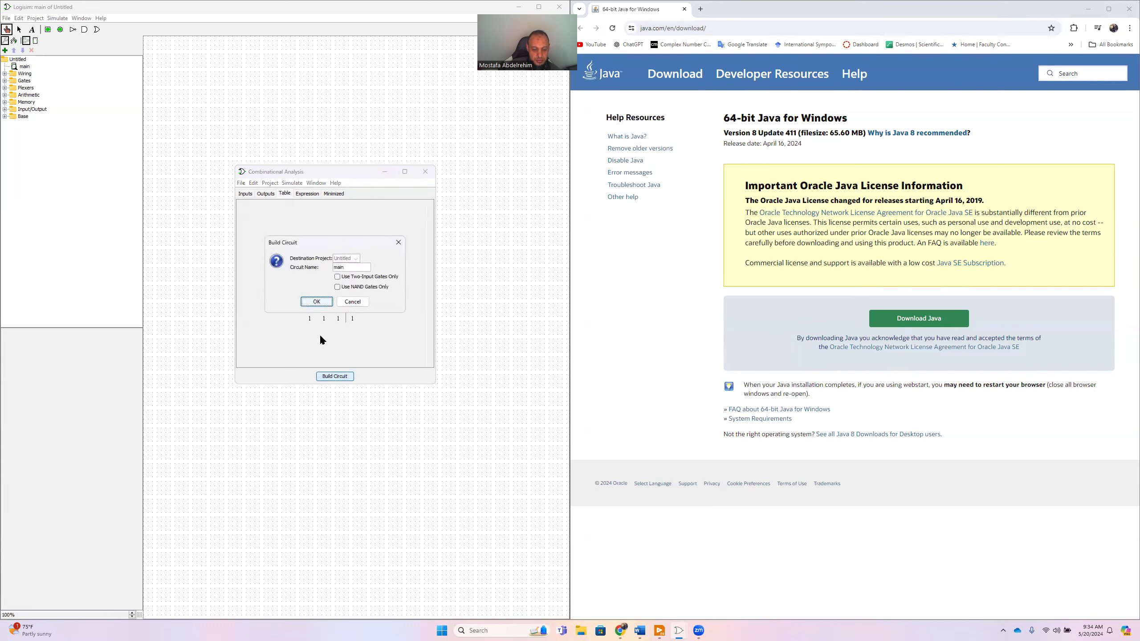
double_click(345, 268)
text(ANDGate)
click(316, 303)
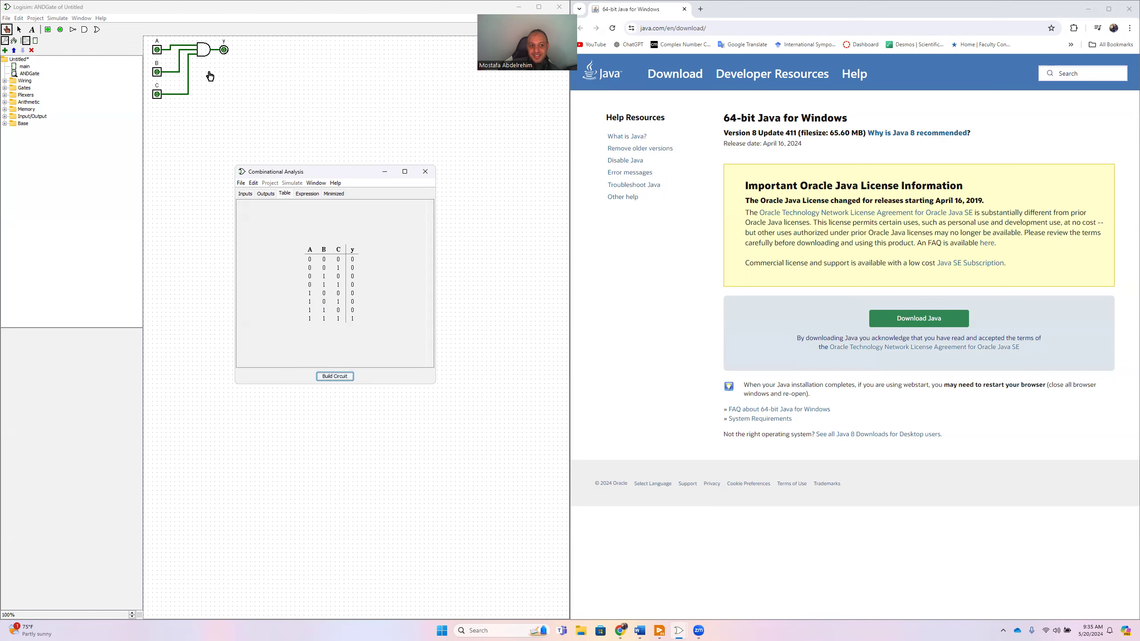
- View the Boolean expression for output y and its minimized Karnaugh map
click(307, 195)
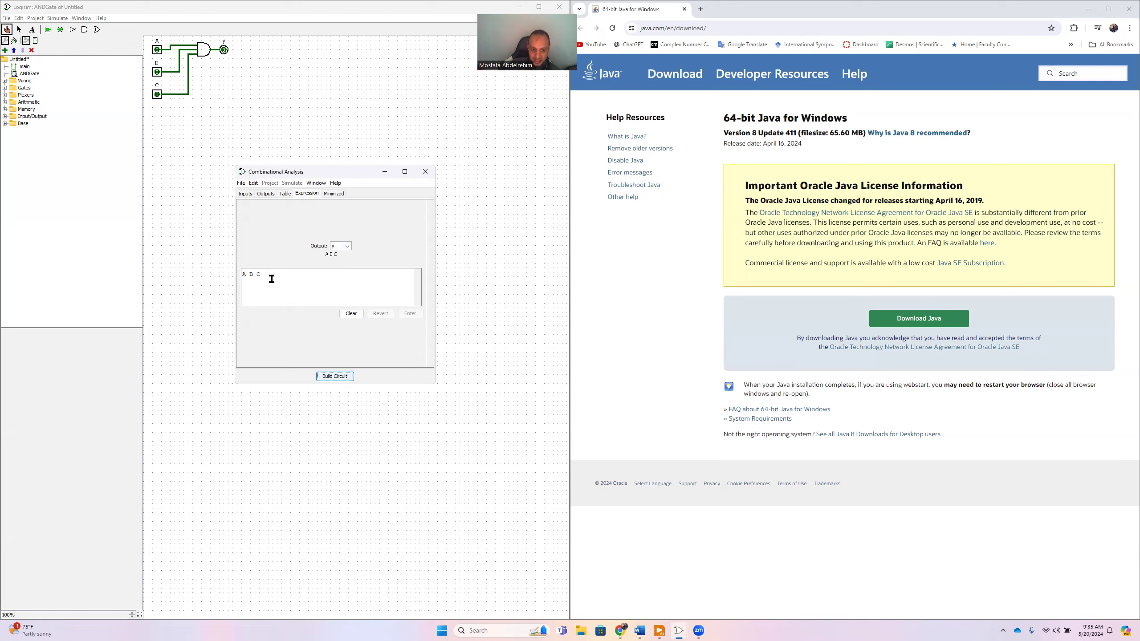
click(331, 197)
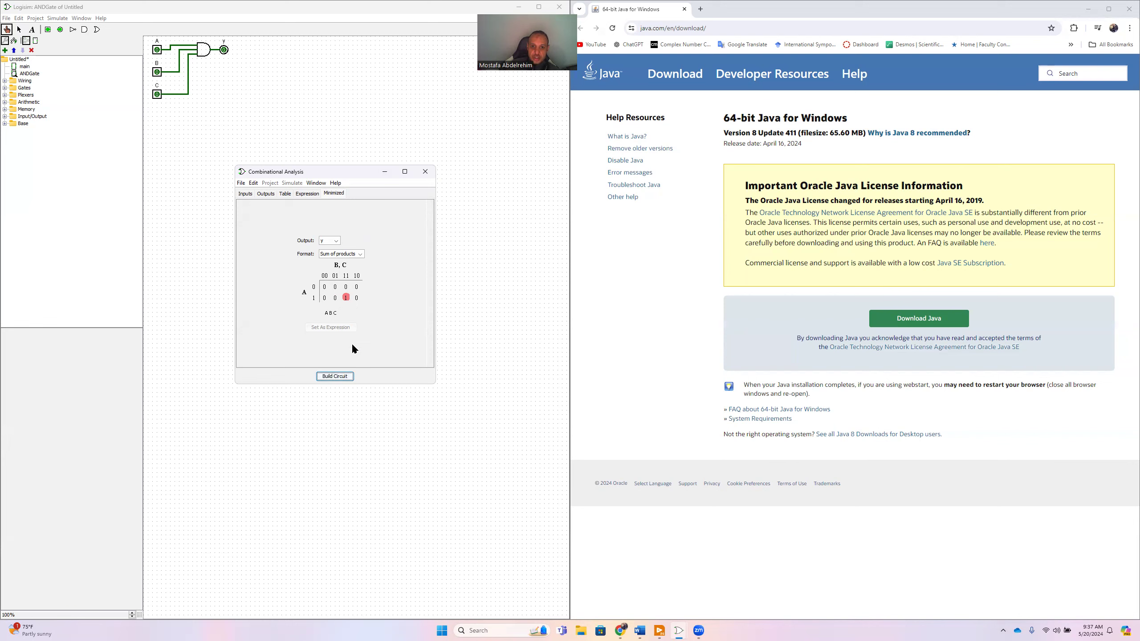
- Switch to Chrome's BCD to 7-segment display decoder article on Medium and examine the labelled 7-segment display diagram
click(619, 631)
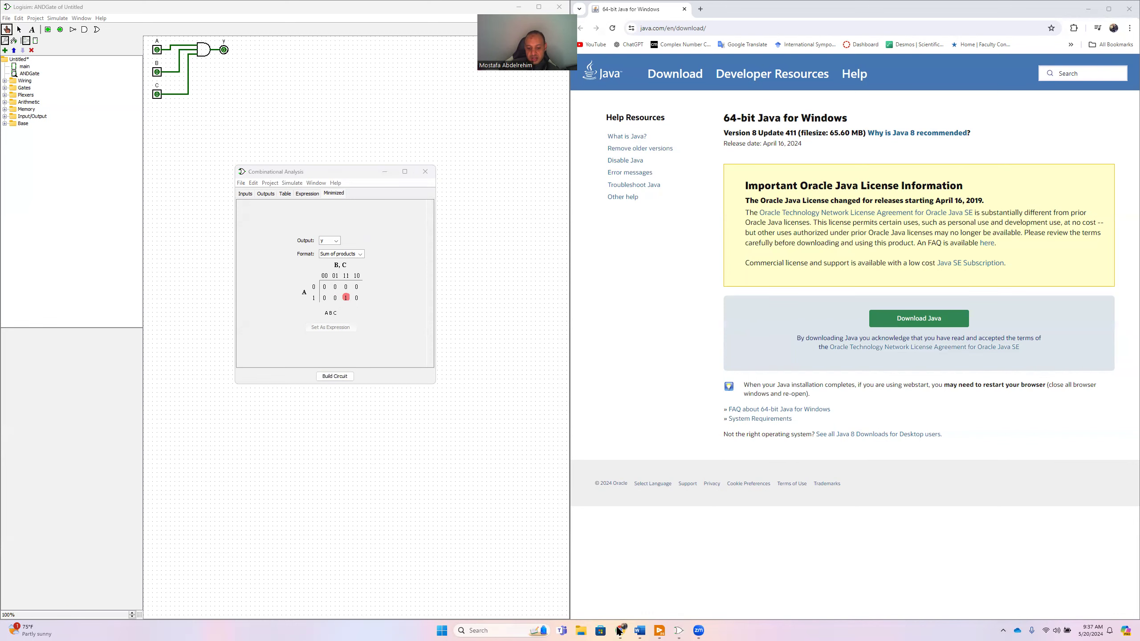
mouse_move(624, 631)
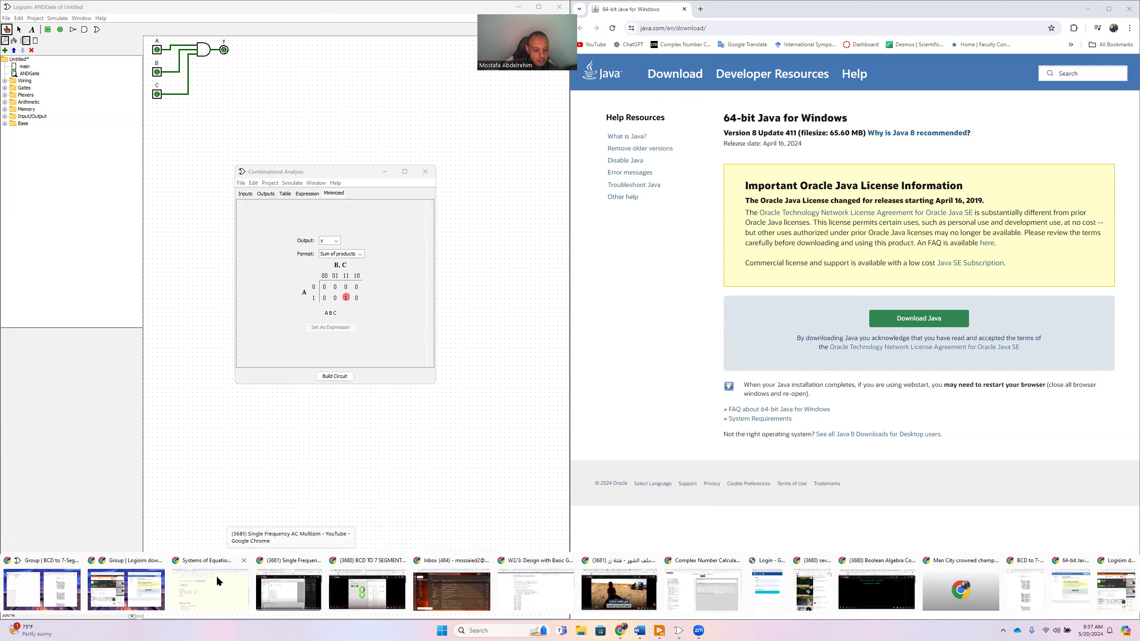
click(43, 582)
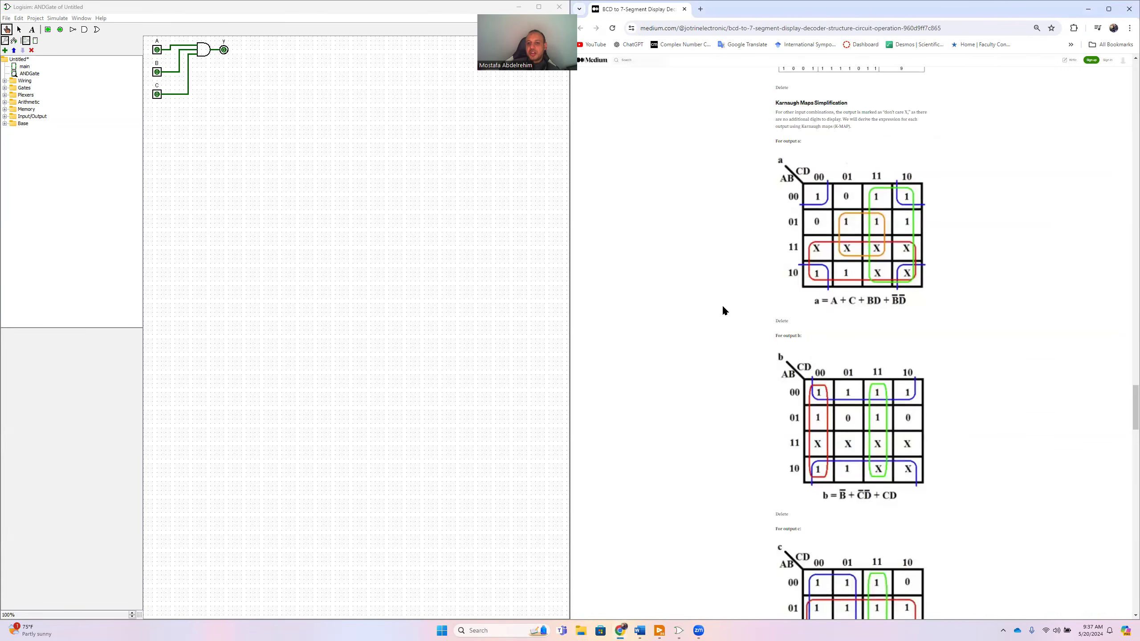
scroll(723, 306, up, 15)
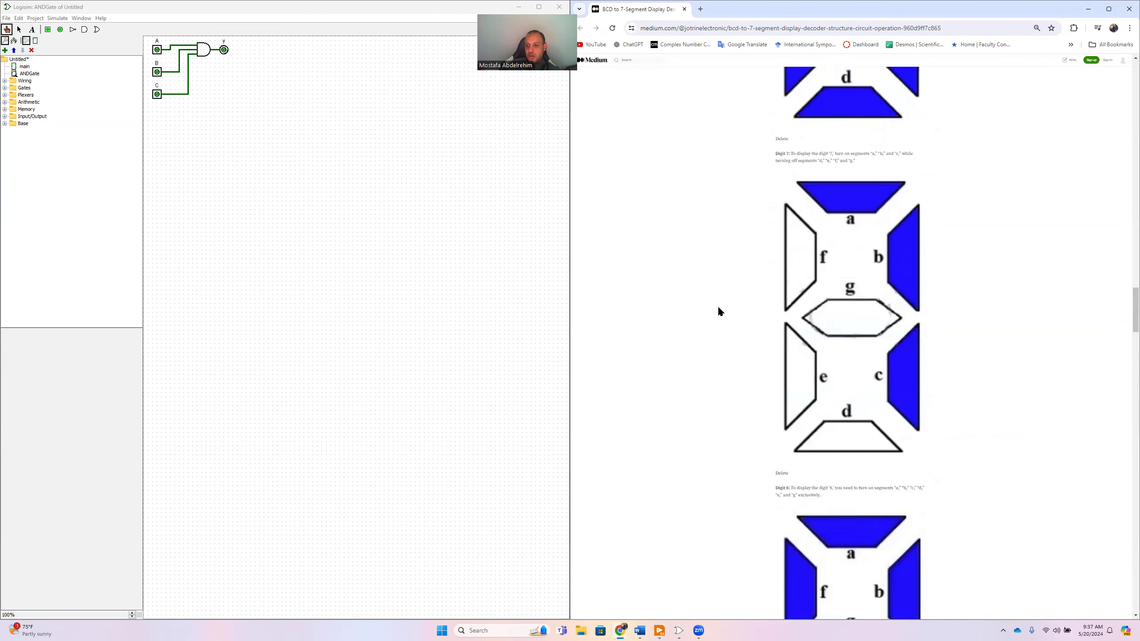
scroll(718, 308, up, 20)
scroll(719, 309, up, 8)
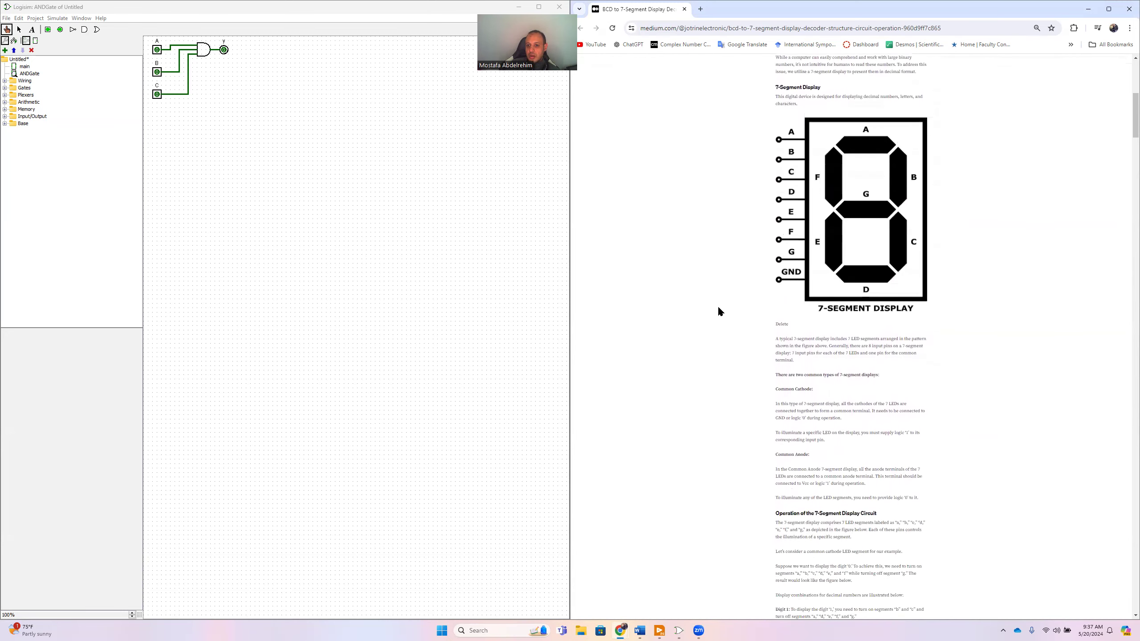
scroll(718, 305, down, 2)
ctrl+scroll(718, 305, up, 3)
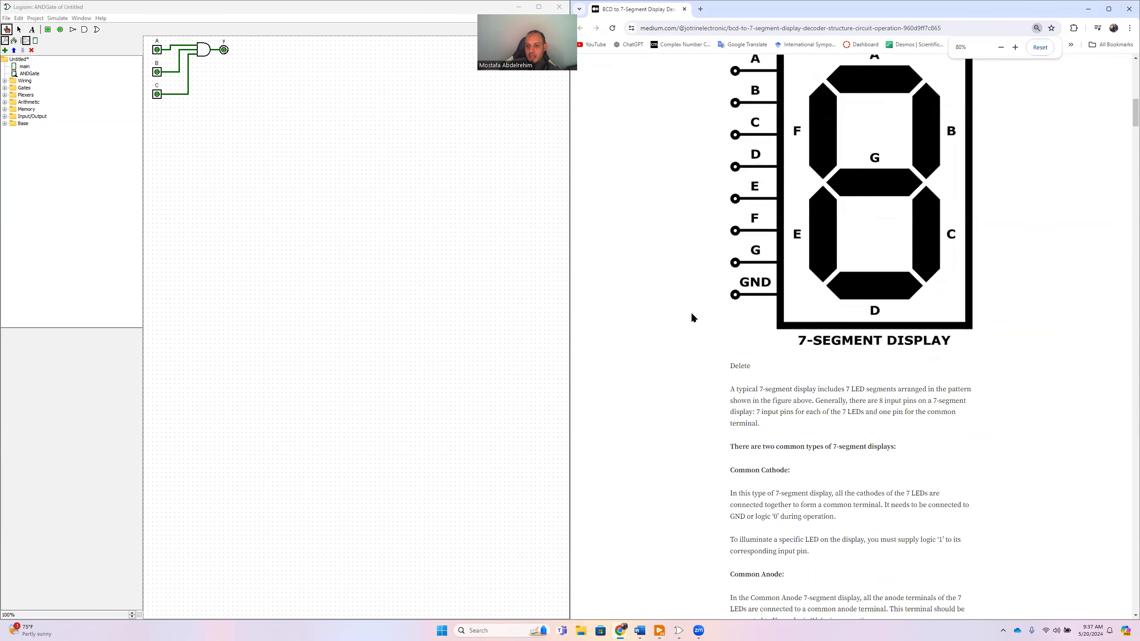
scroll(682, 316, up, 3)
scroll(677, 314, down, 1)
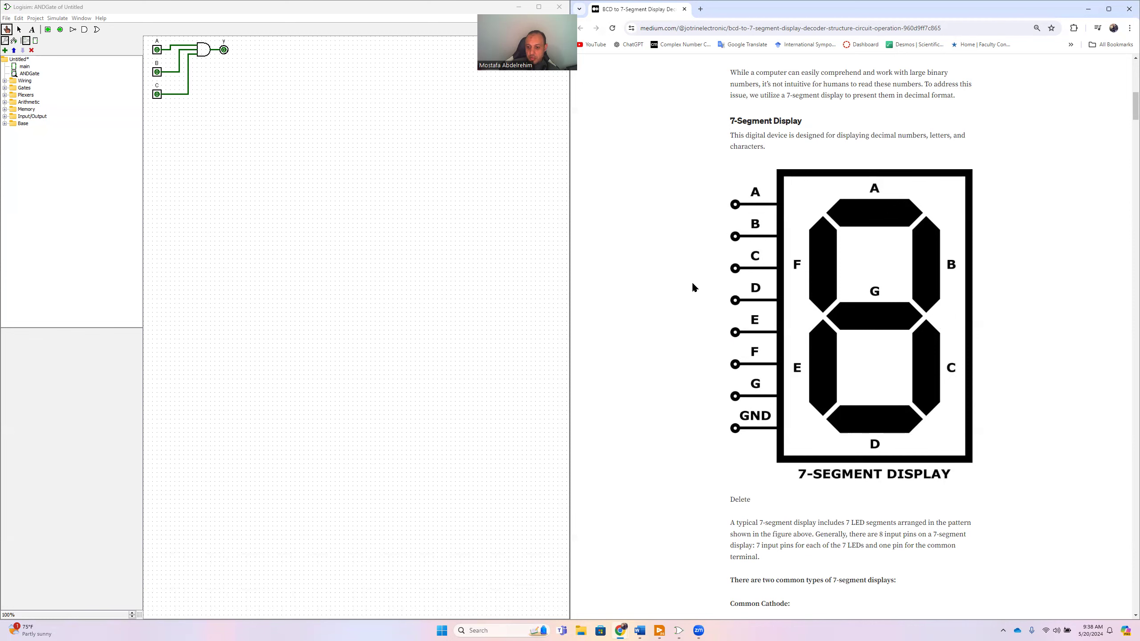
- Review the article's common cathode and common anode display types and the segment pattern for digit 1
scroll(693, 287, down, 4)
scroll(694, 286, down, 2)
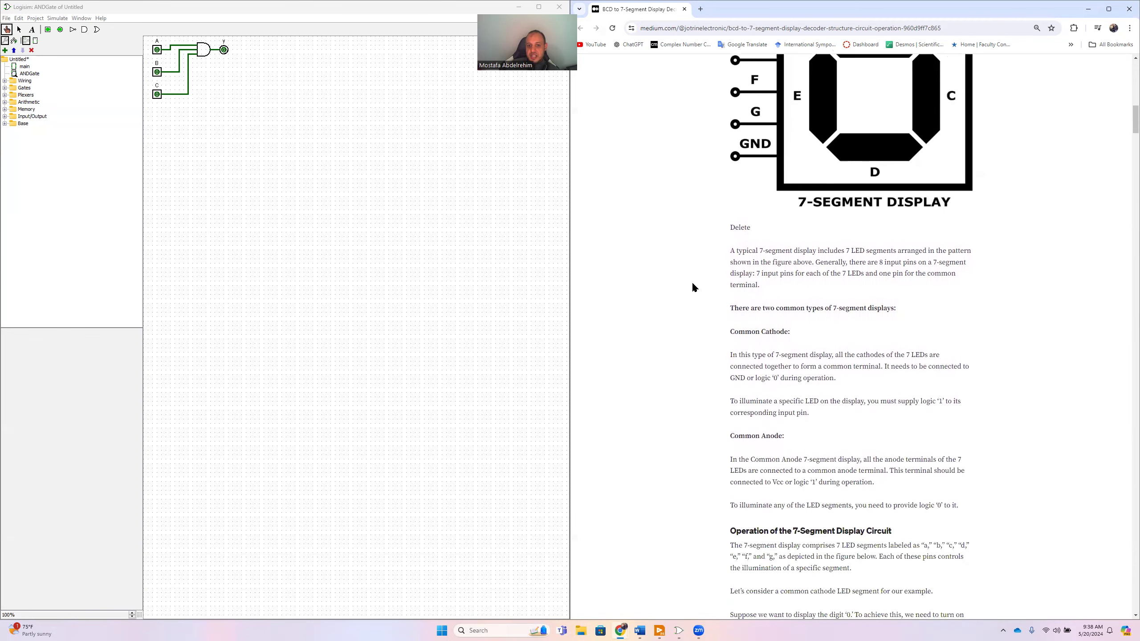
scroll(693, 286, up, 5)
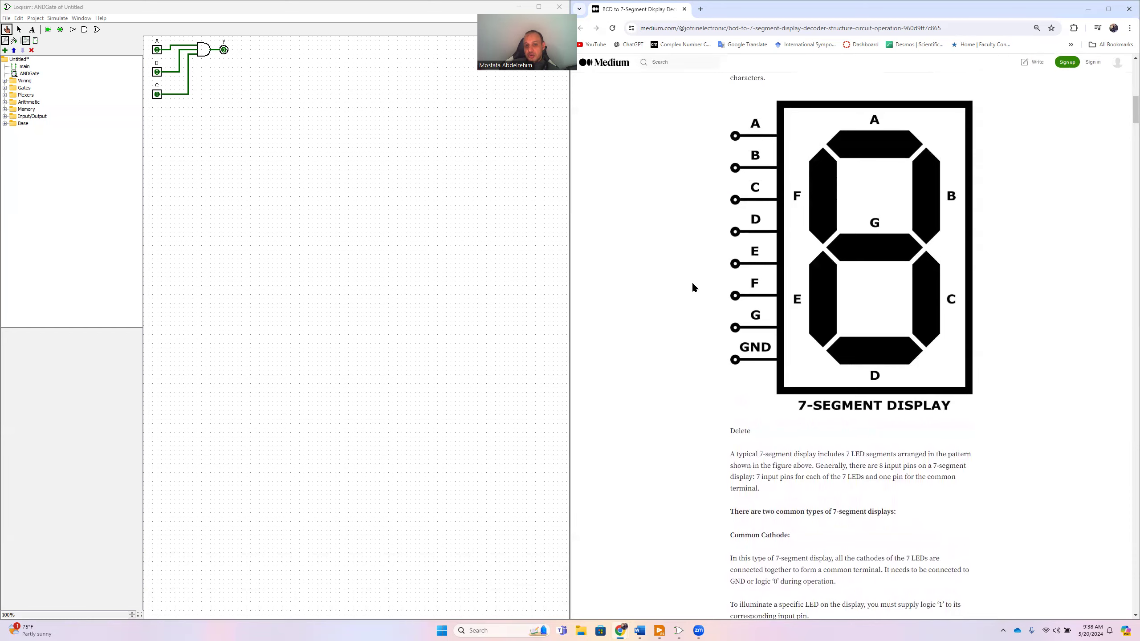
scroll(692, 287, up, 2)
scroll(692, 287, down, 5)
scroll(693, 287, down, 8)
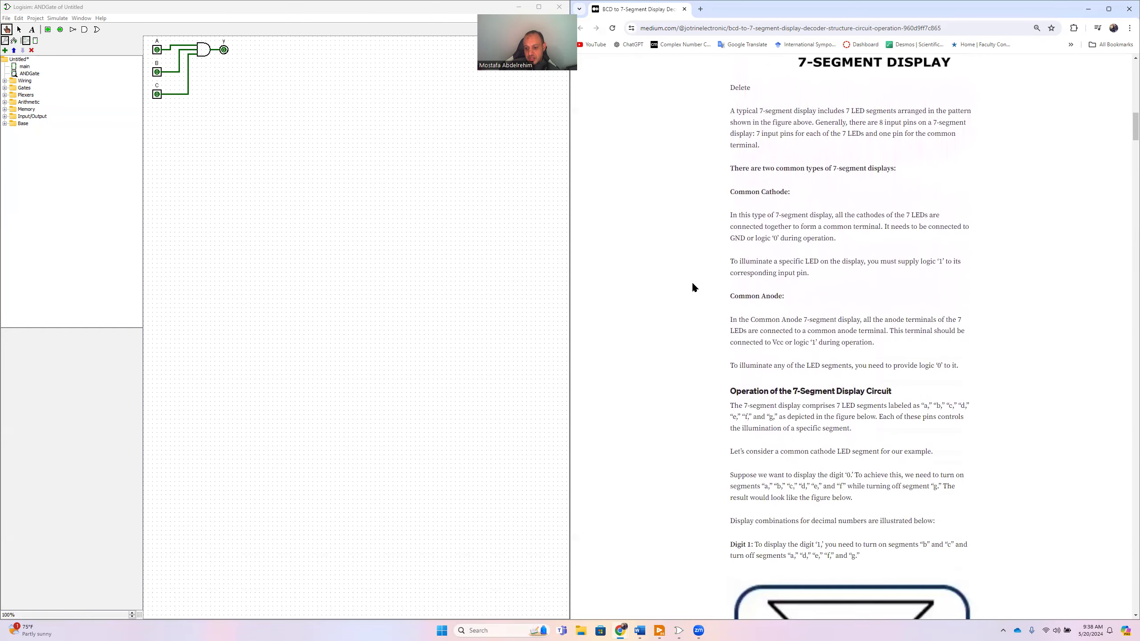
scroll(692, 287, down, 6)
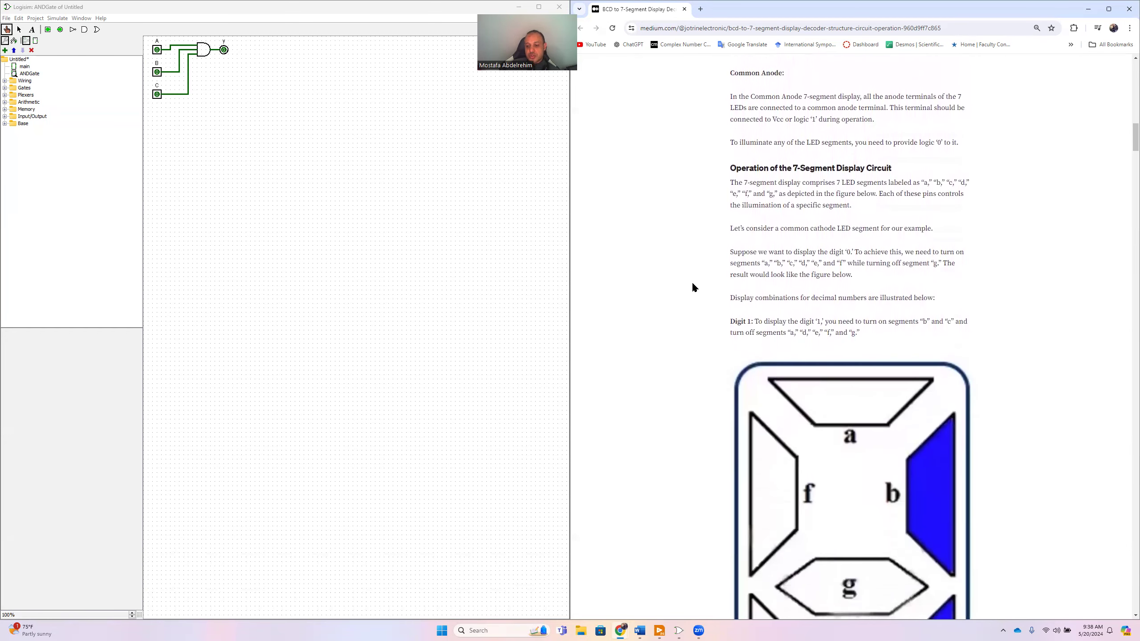
scroll(693, 287, down, 1)
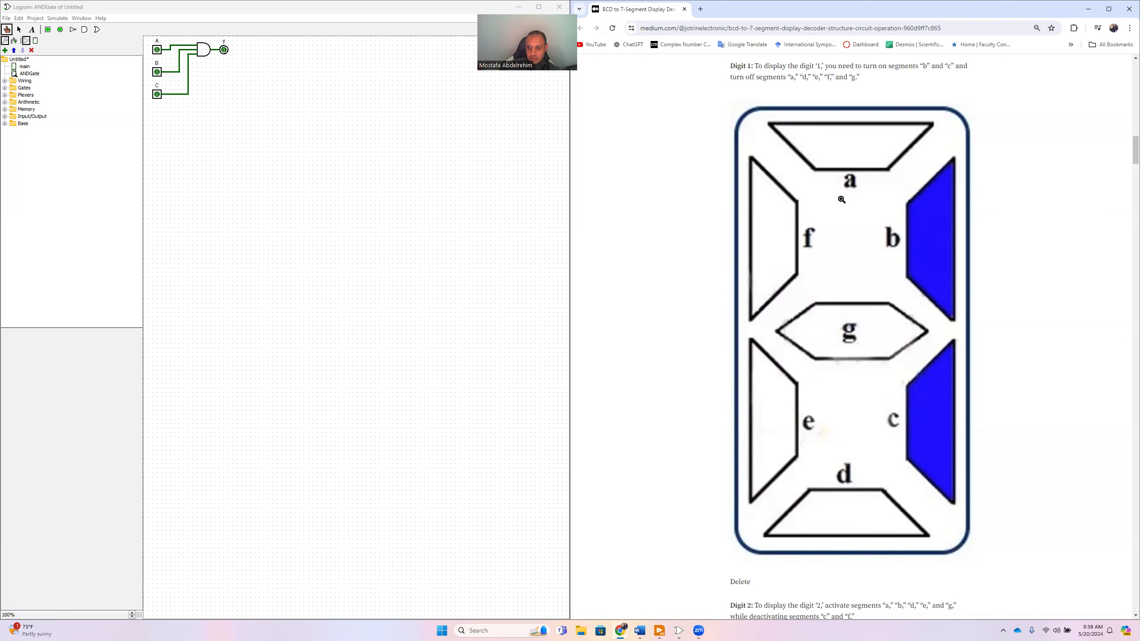
- Review the article's segment patterns for digits 1 through 9 and the BCD to 7-segment decoder truth table
scroll(892, 336, up, 1)
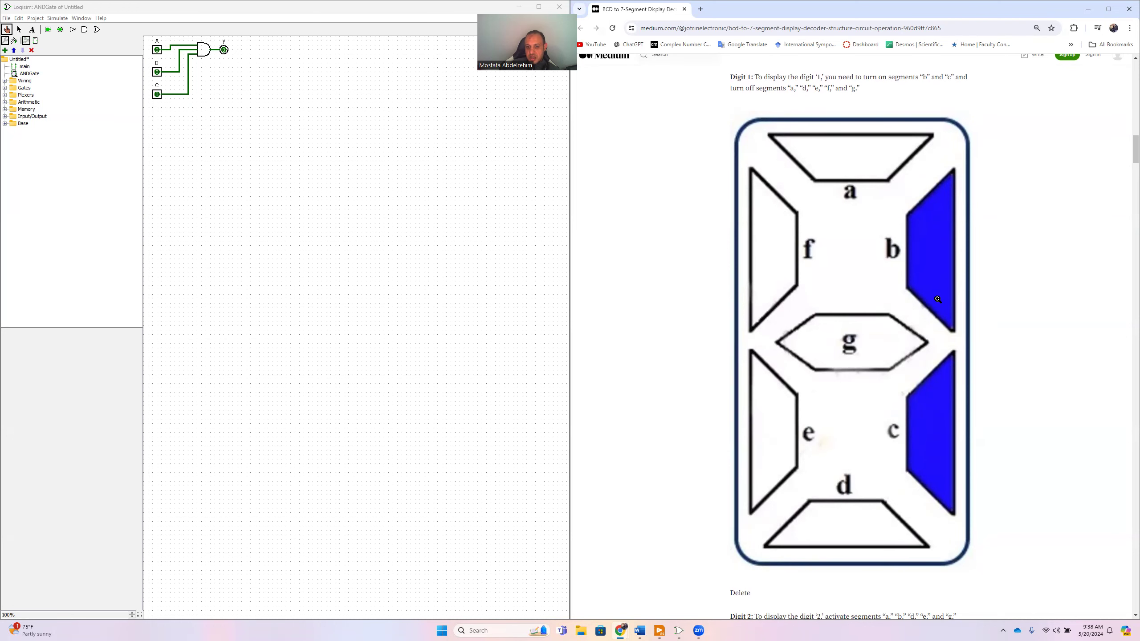
scroll(930, 445, down, 10)
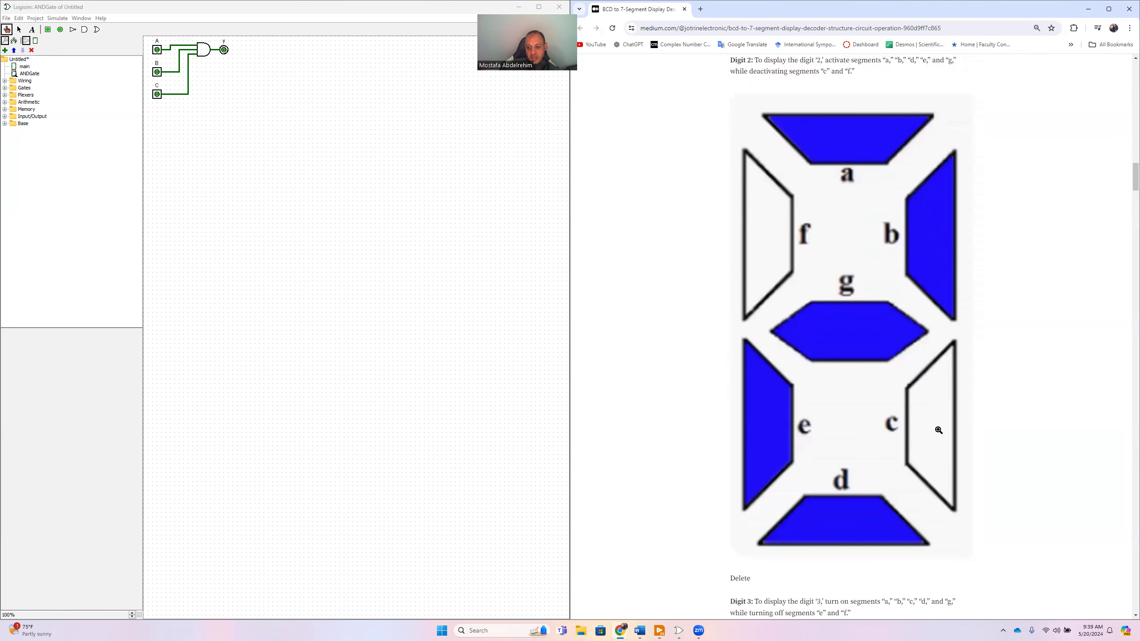
scroll(719, 483, down, 18)
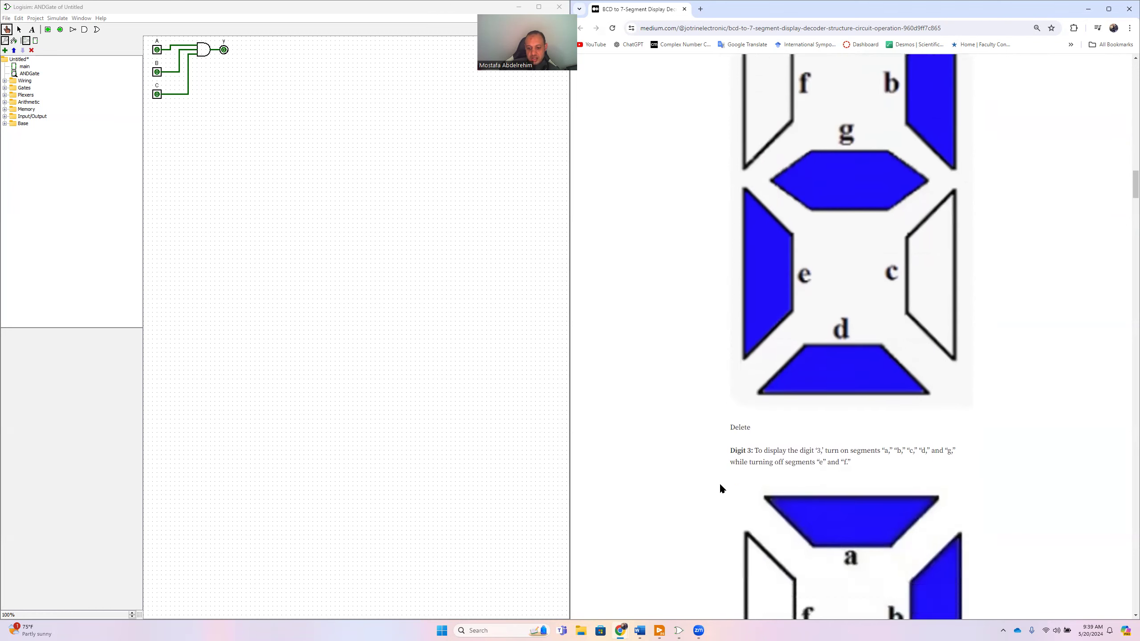
scroll(720, 491, down, 20)
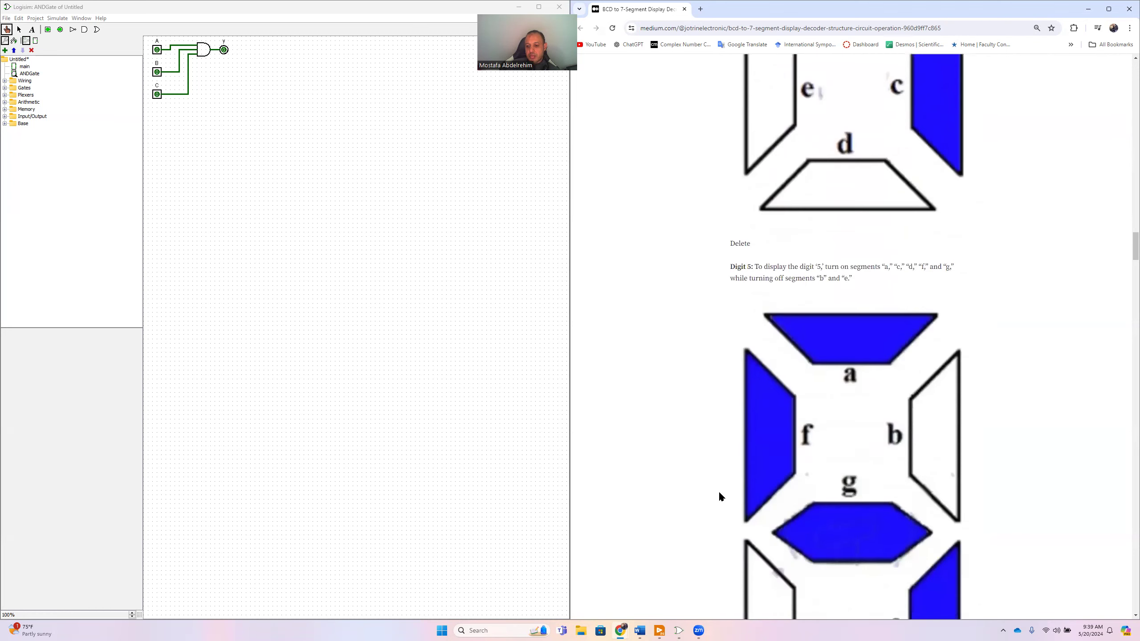
scroll(718, 499, down, 20)
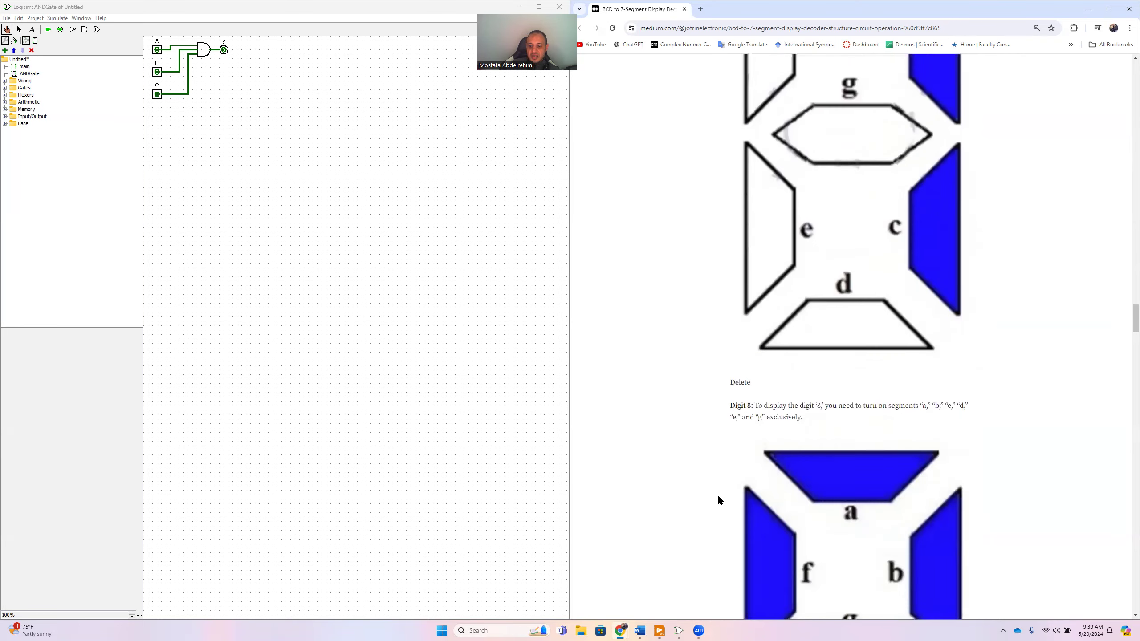
scroll(718, 496, down, 5)
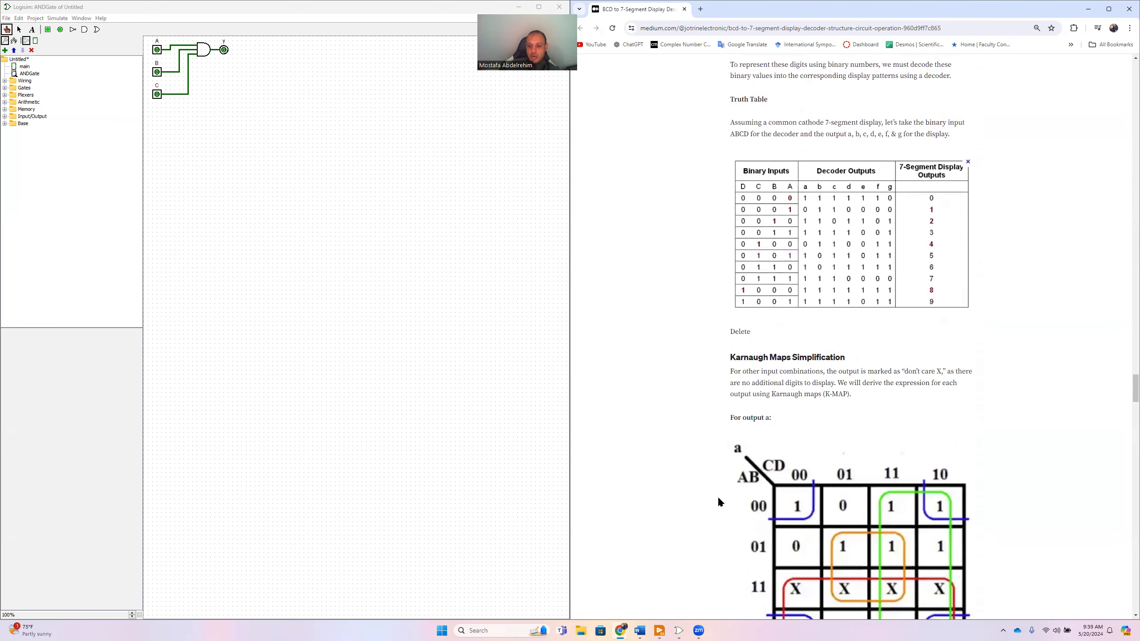
scroll(714, 488, up, 4)
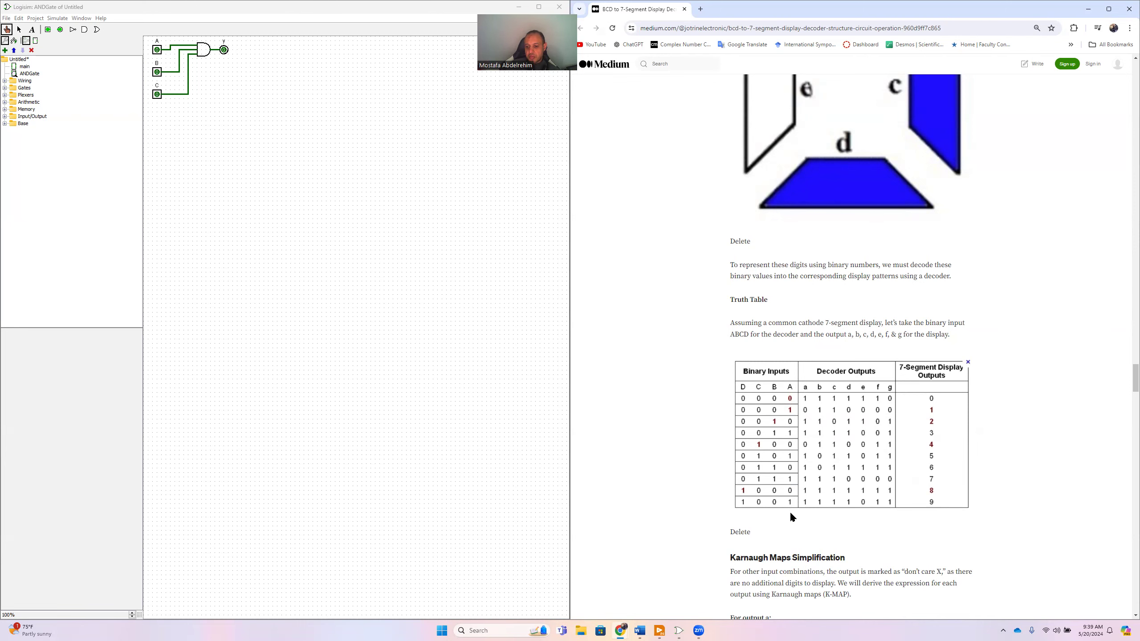
scroll(677, 481, down, 9)
scroll(685, 484, up, 3)
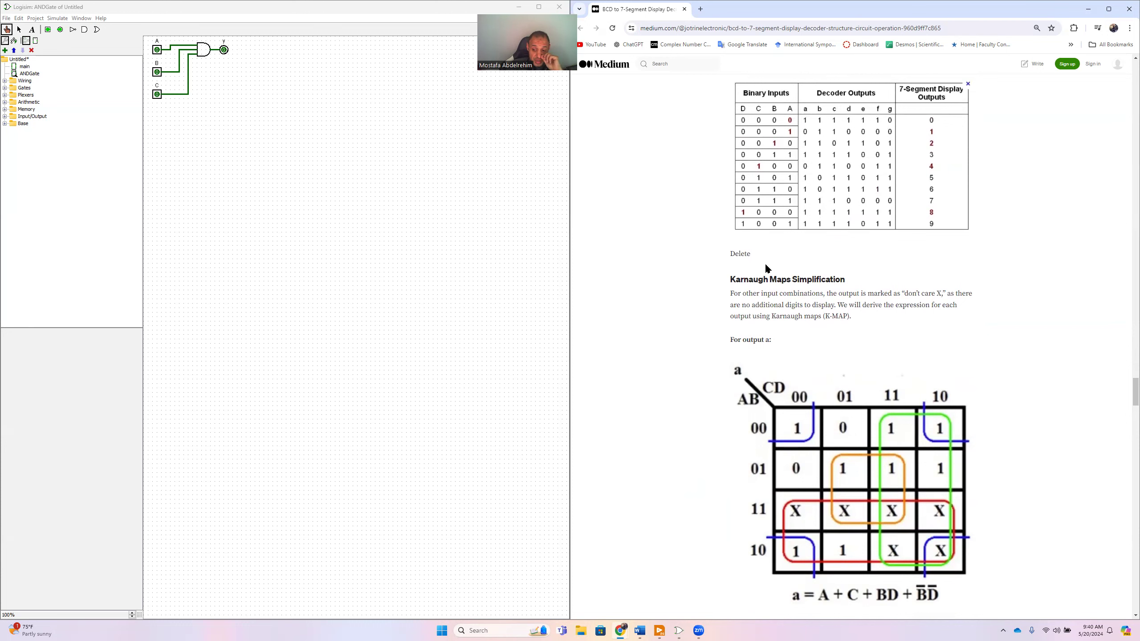
- Examine the article's Karnaugh map simplifications for the outputs and the 7-segment display decoder circuit schematic
scroll(990, 406, down, 2)
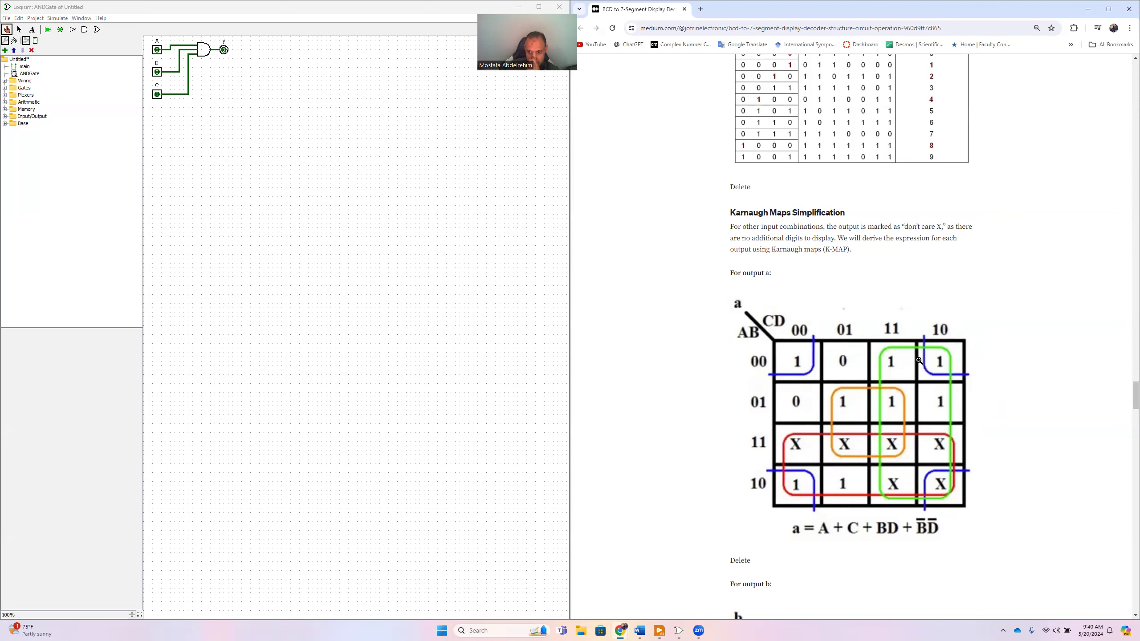
scroll(987, 421, down, 6)
scroll(987, 421, down, 20)
scroll(987, 422, down, 15)
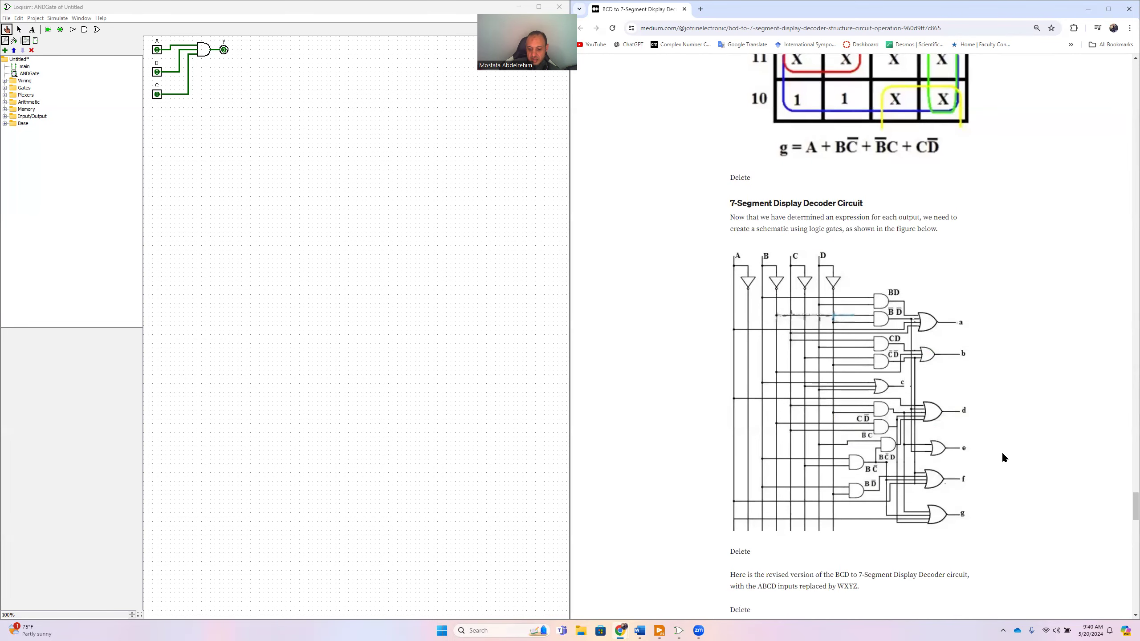
scroll(989, 453, up, 15)
scroll(989, 450, up, 15)
scroll(989, 451, up, 10)
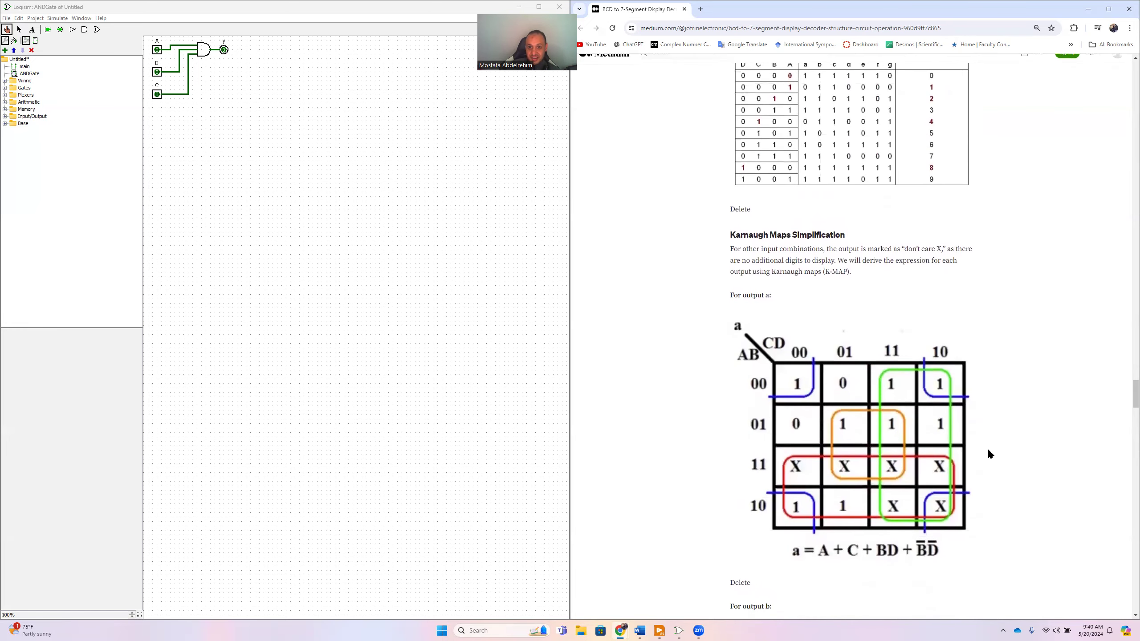
scroll(985, 449, down, 1)
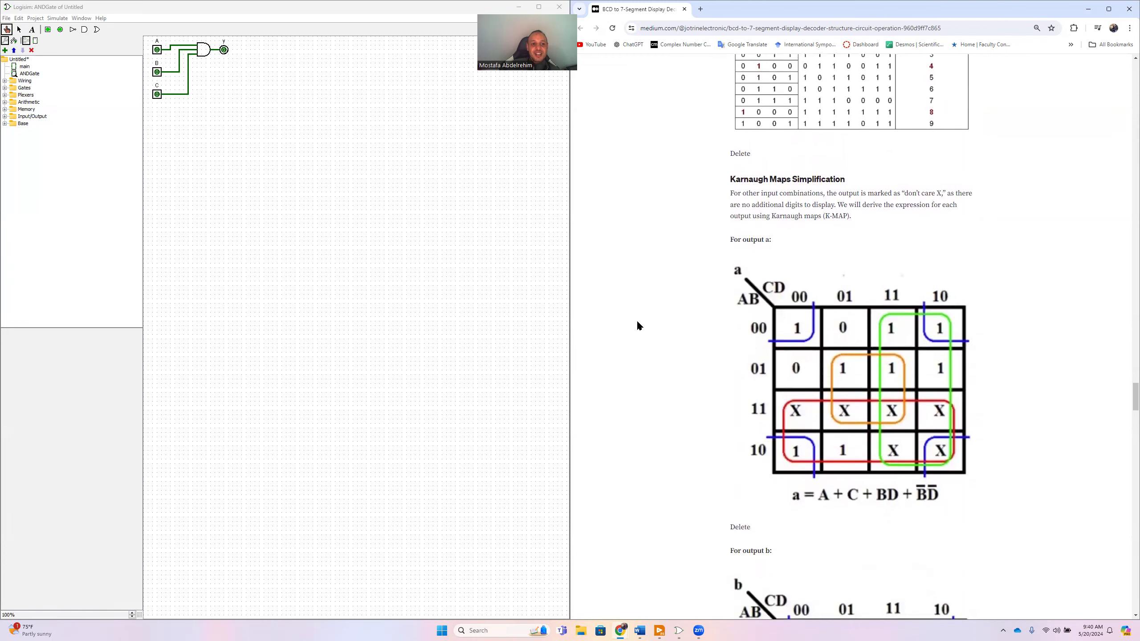
- Switch to Logisim, open Combinational Analysis for the circuit and add a fourth input named D
click(35, 18)
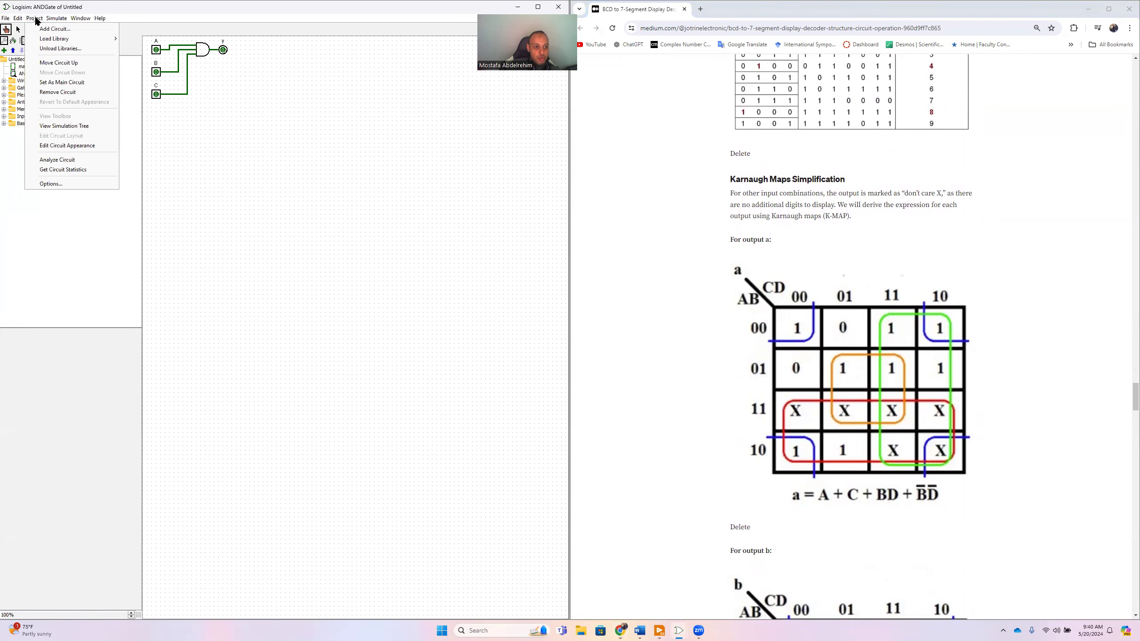
click(67, 160)
click(245, 194)
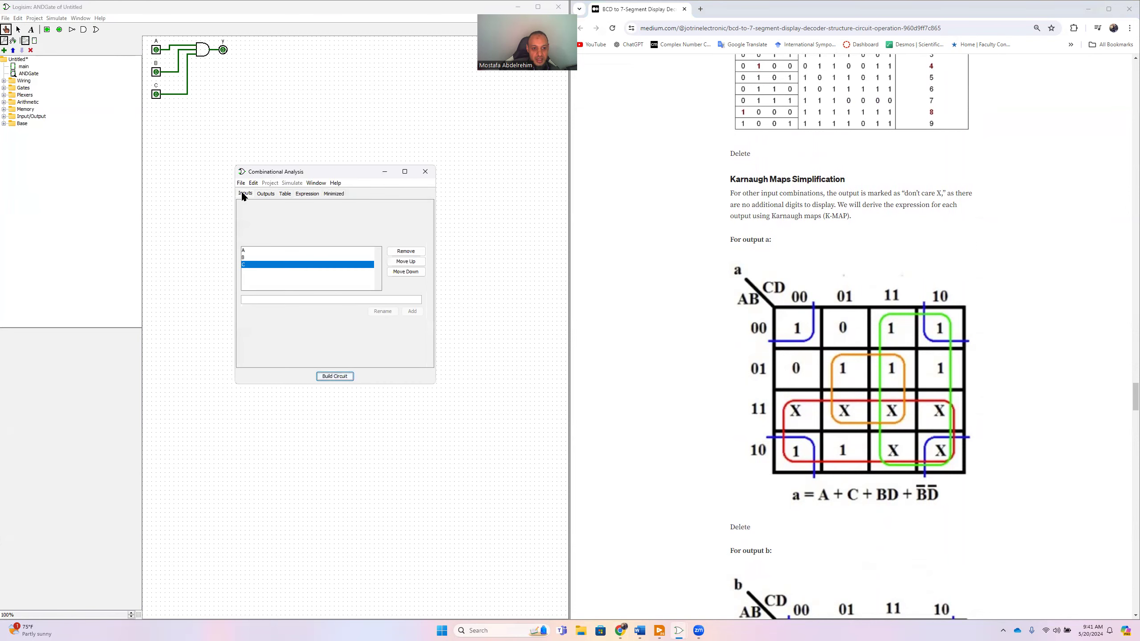
scroll(708, 293, up, 15)
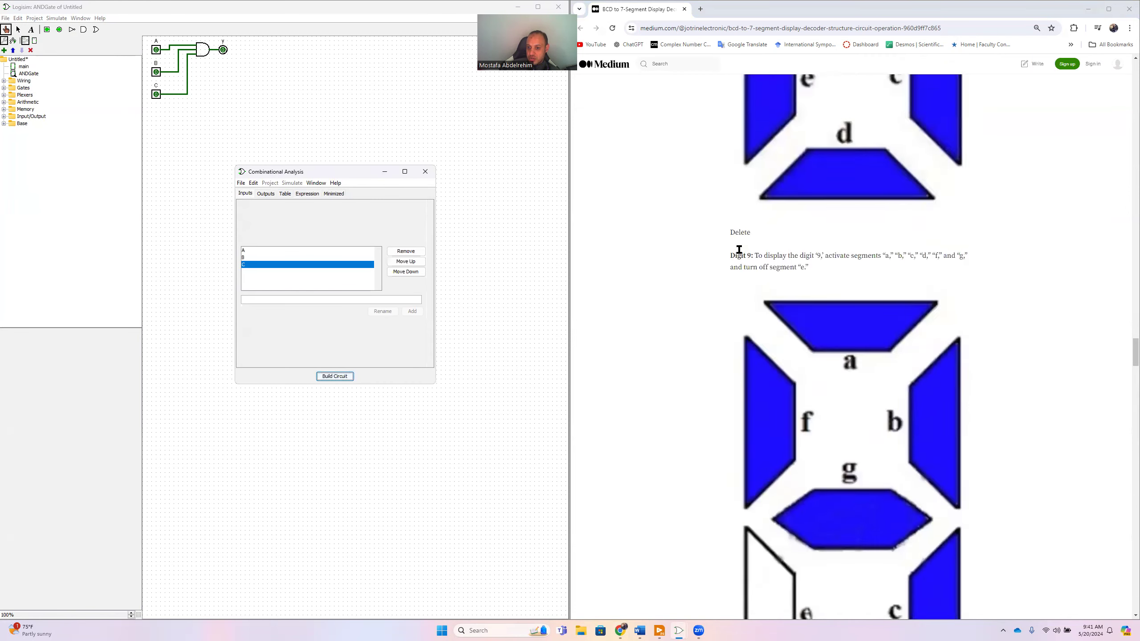
scroll(739, 250, up, 15)
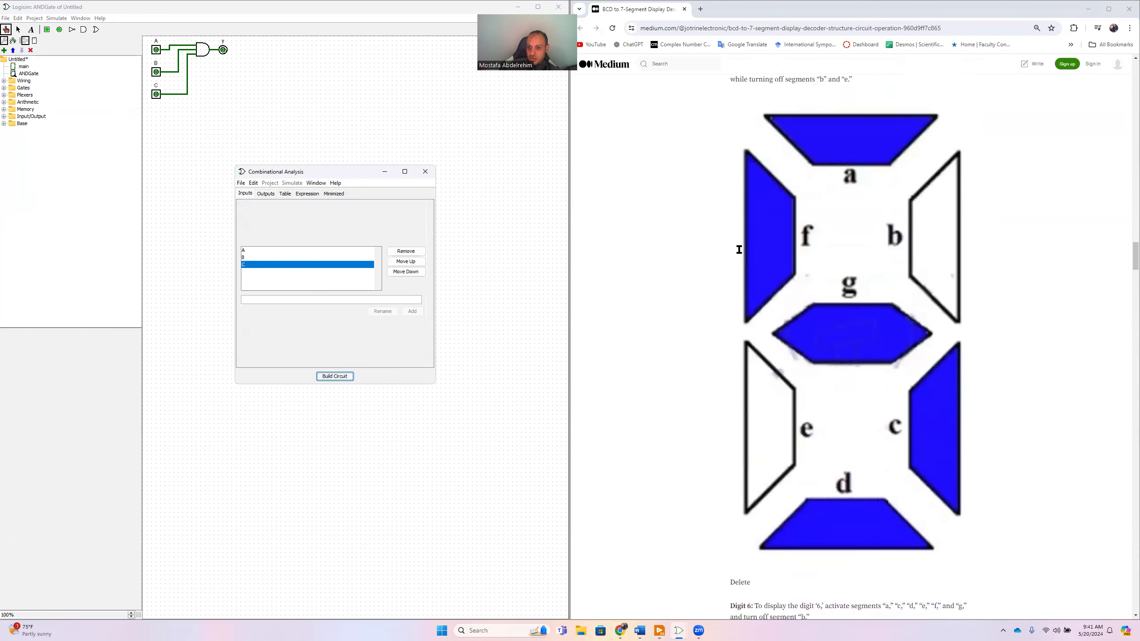
scroll(706, 310, down, 12)
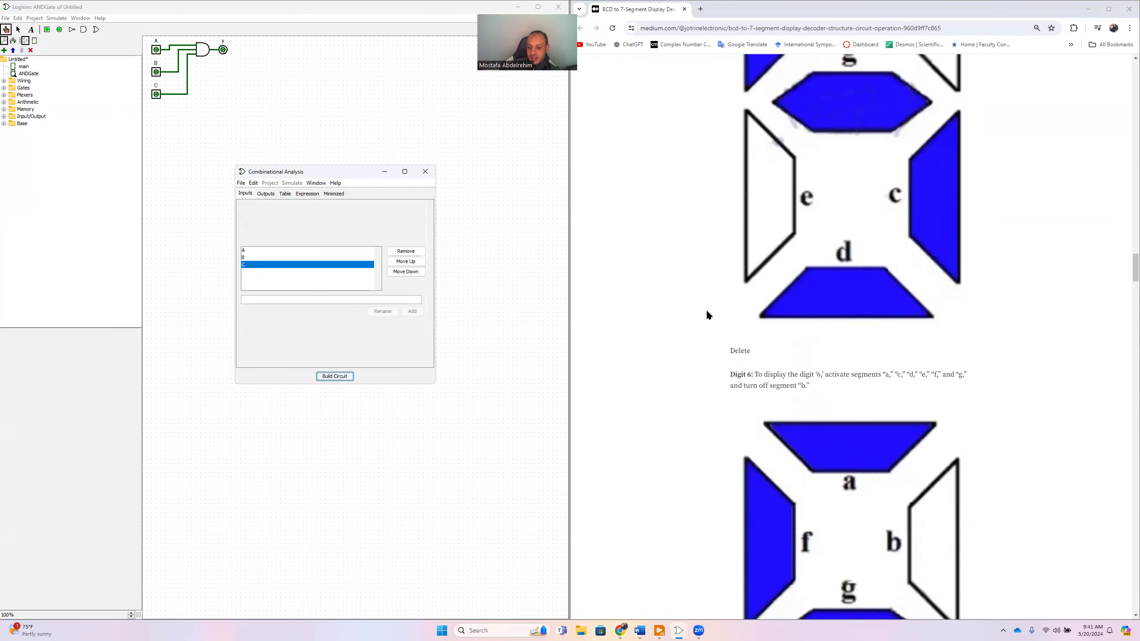
scroll(707, 314, down, 18)
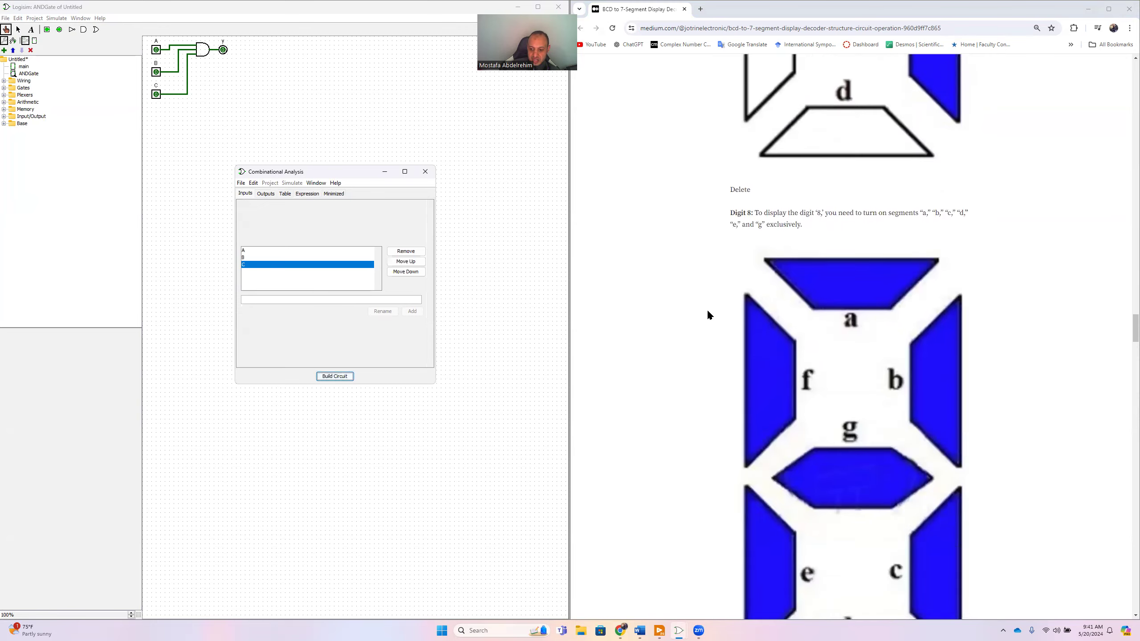
scroll(707, 308, down, 15)
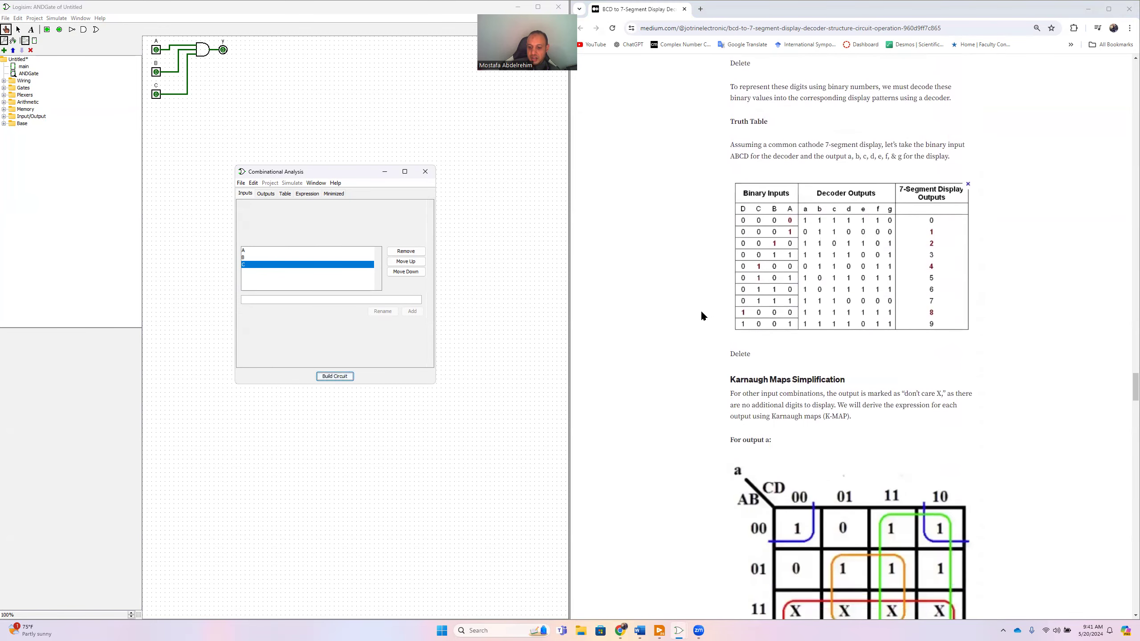
scroll(686, 297, down, 1)
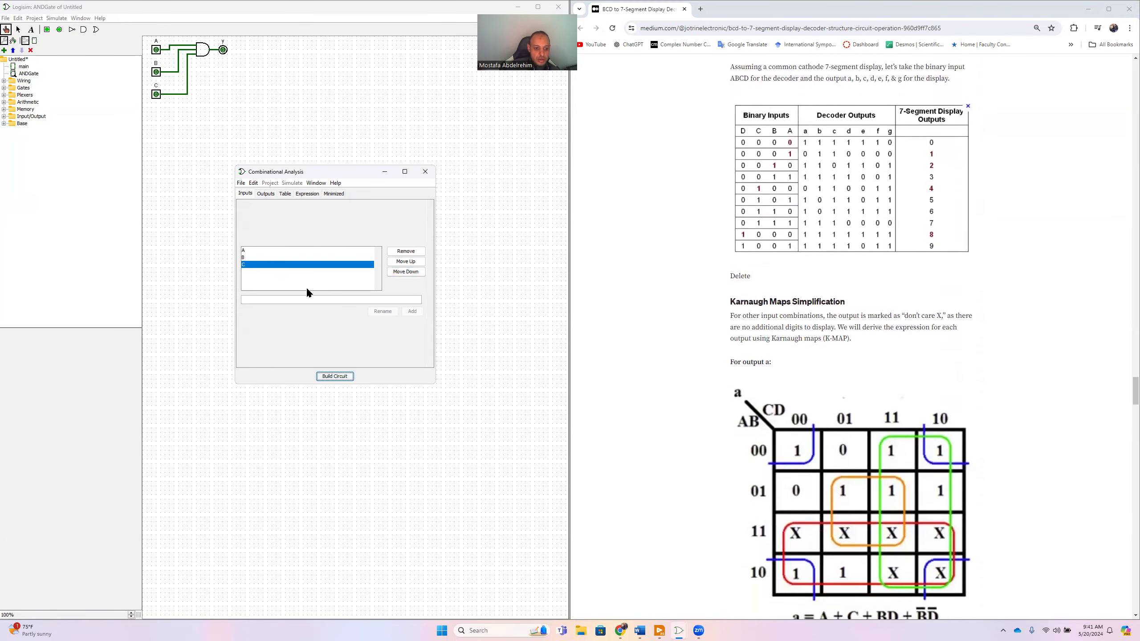
click(267, 299)
text(D)
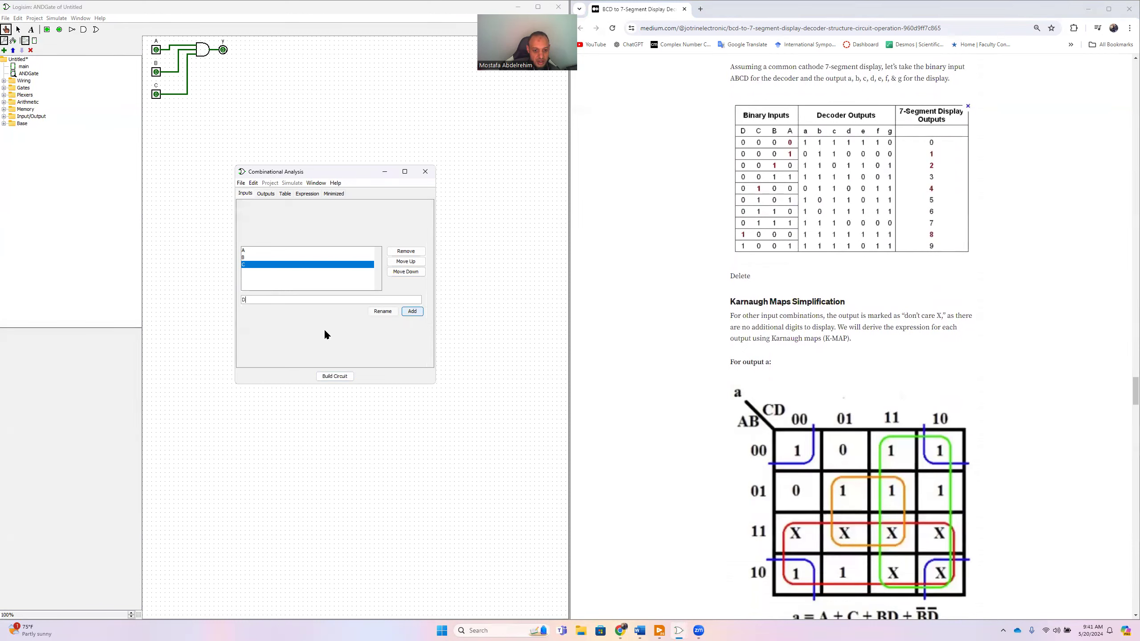
click(410, 312)
- Replace the existing output y with seven outputs named a, b, c, d, e, f and g
click(265, 195)
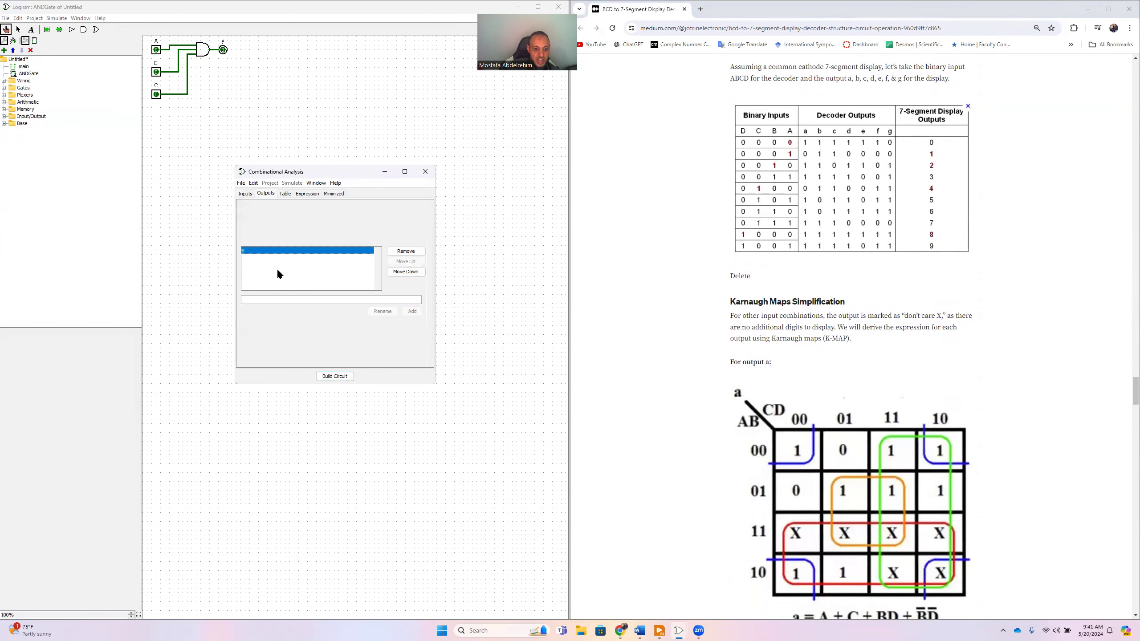
click(406, 251)
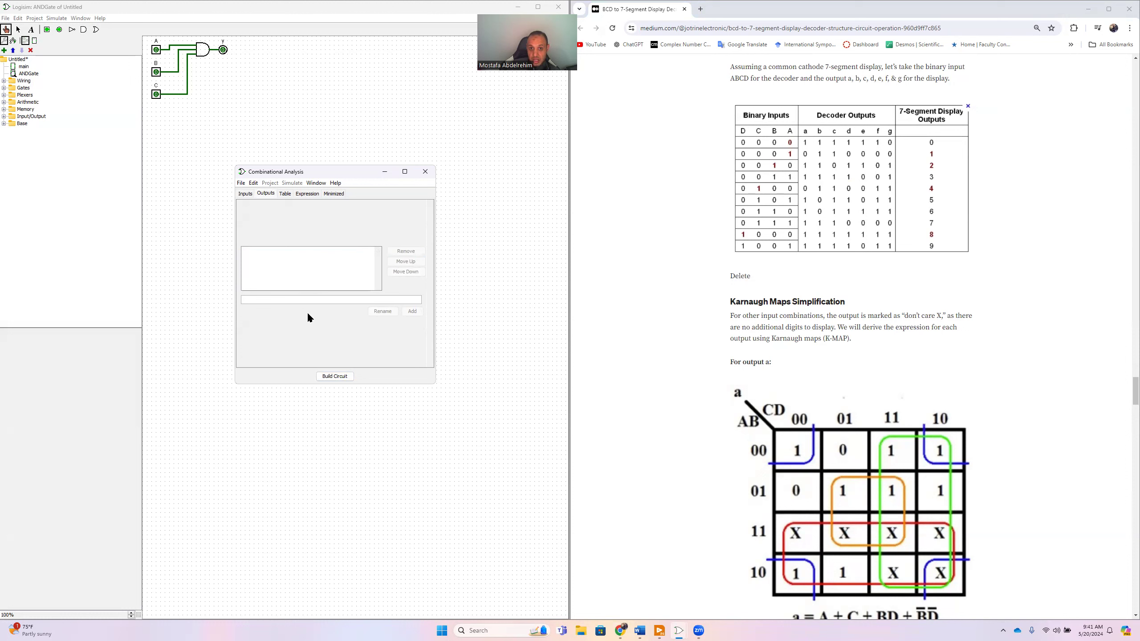
text(a)
key(Return)
text(b)
key(Return)
text(c)
key(Return)
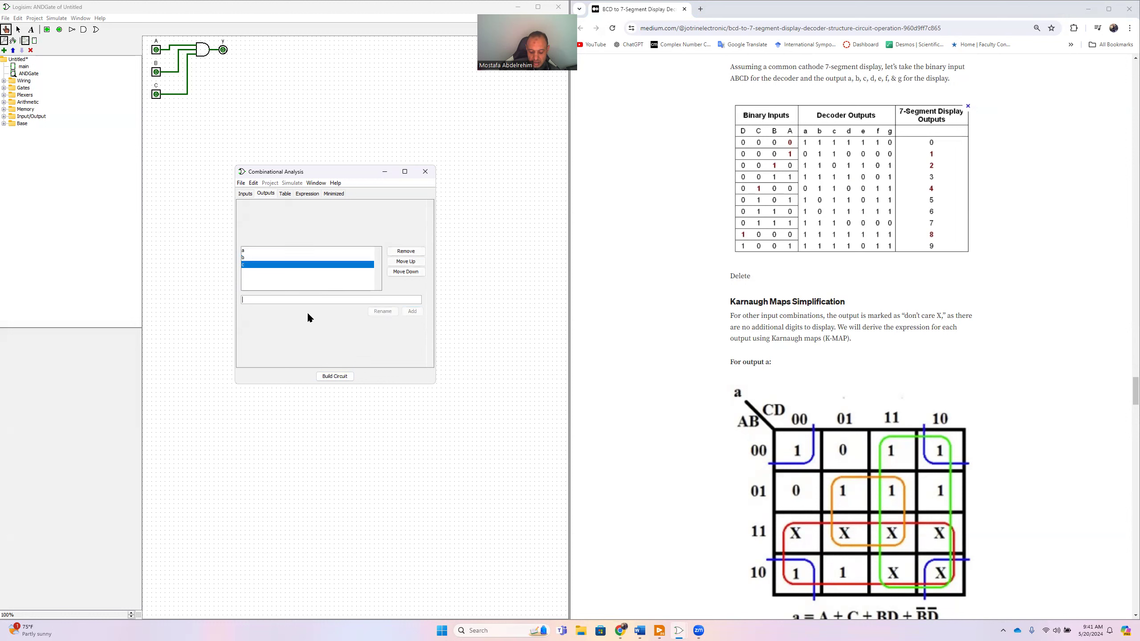
text(d)
key(Return)
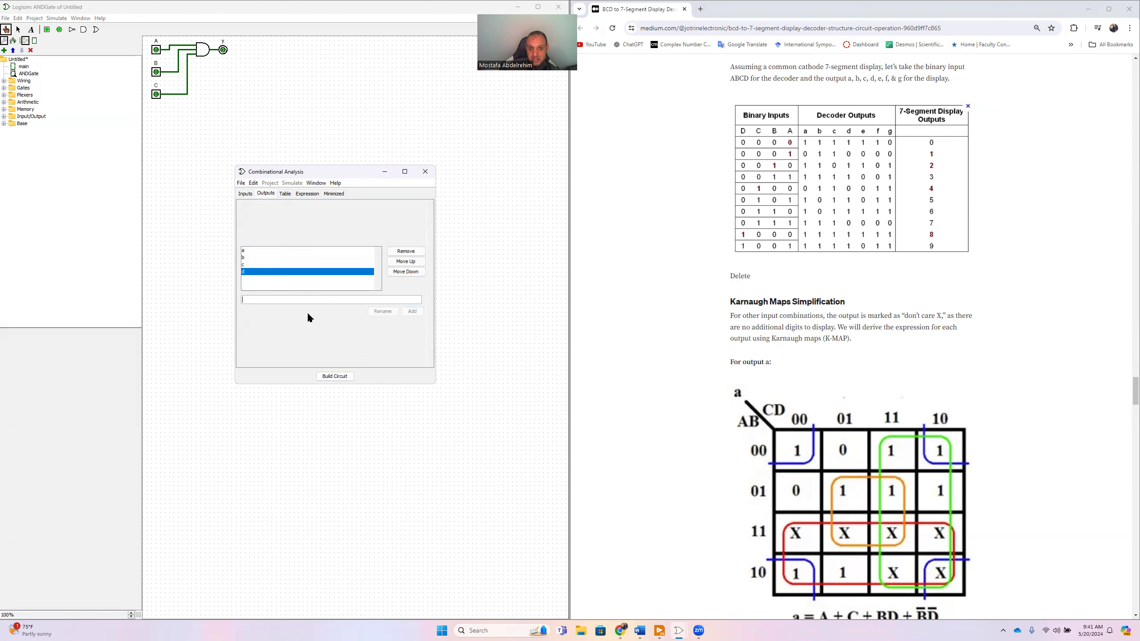
text(e)
key(Return)
text(f)
key(Return)
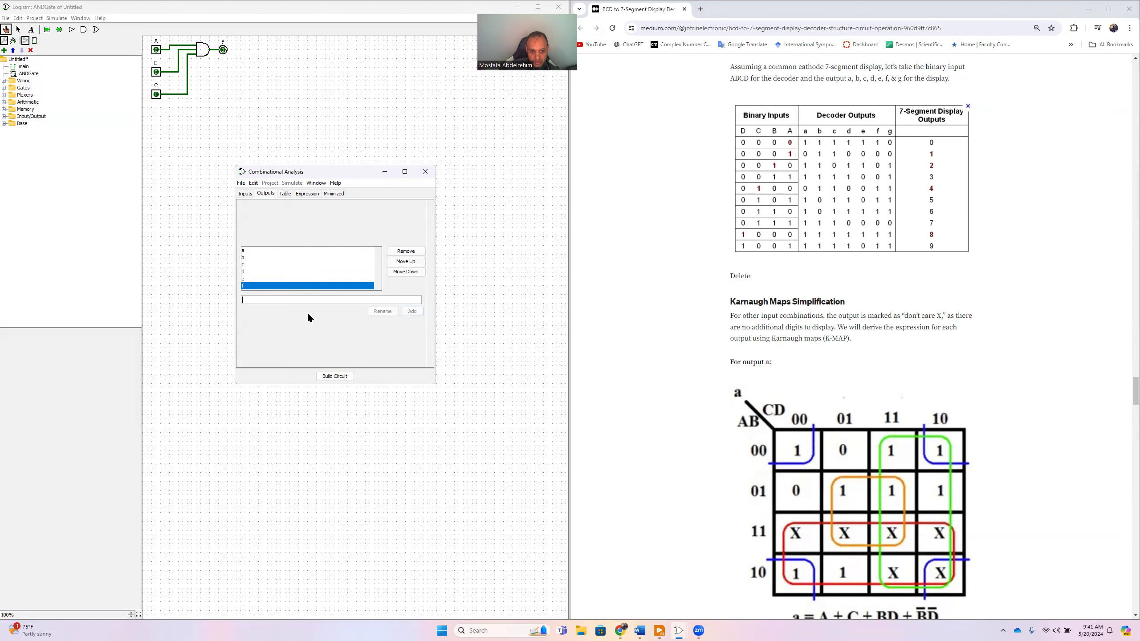
text(g)
key(Return)
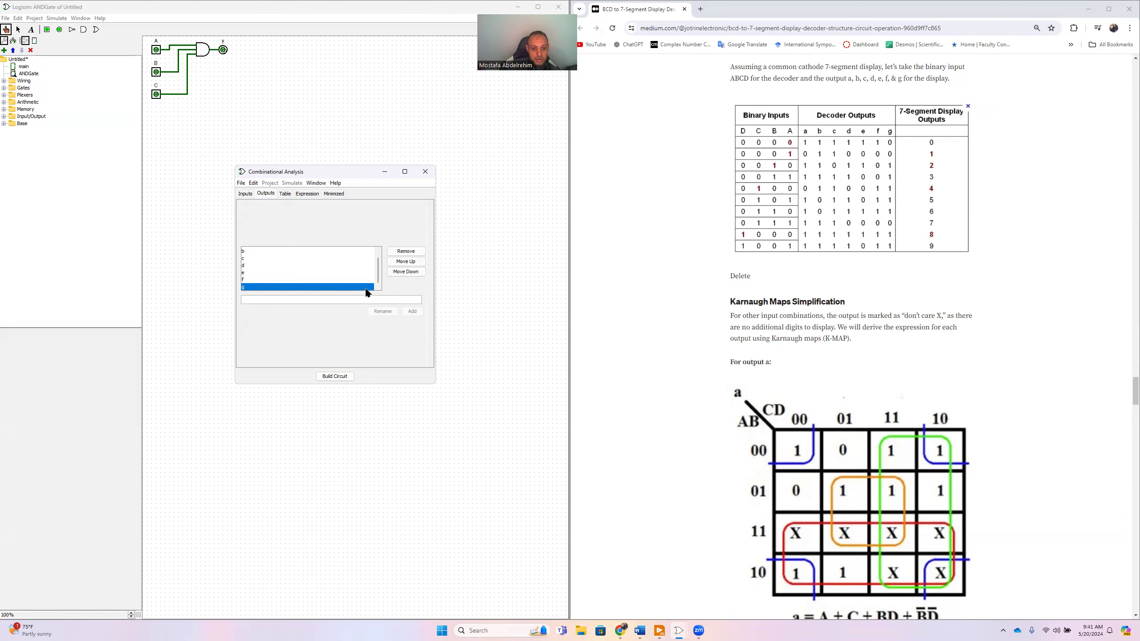
- Open the truth table for inputs A to D and make the analysis window wider and shorter
scroll(379, 267, up, 1)
scroll(379, 267, down, 1)
click(285, 195)
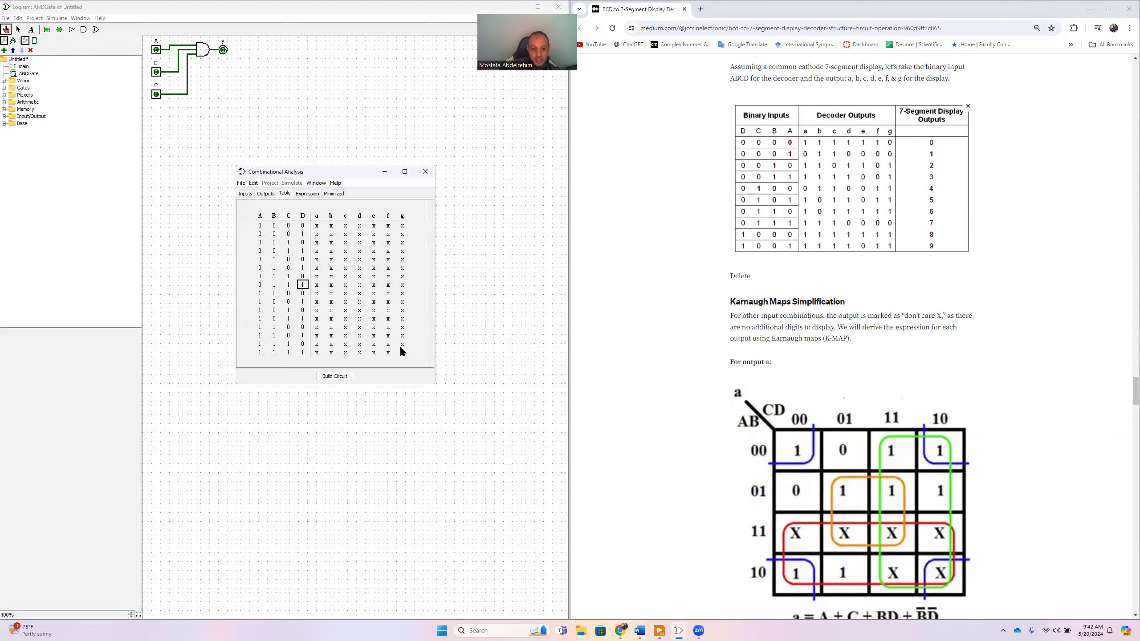
drag(436, 275, 482, 278)
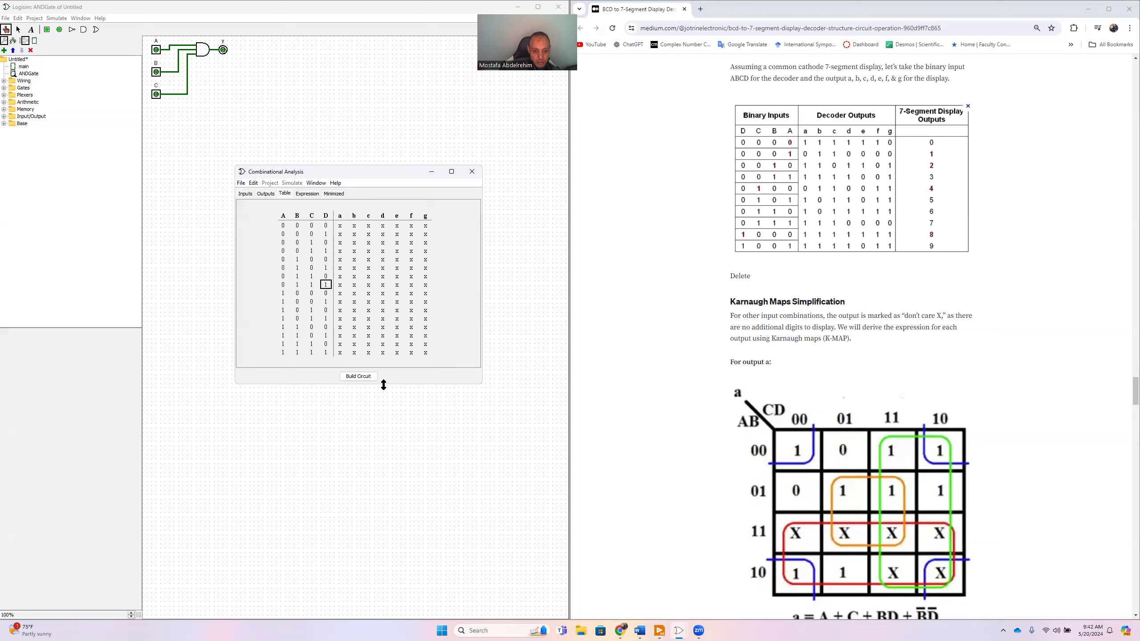
drag(384, 385, 393, 312)
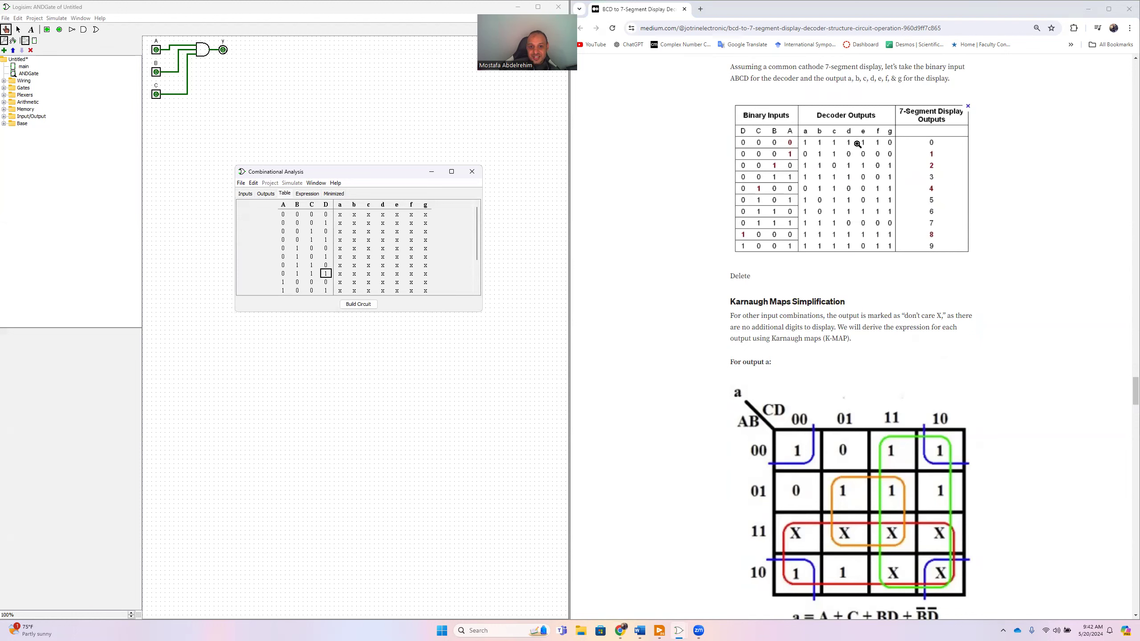
- Fill outputs a to g with 1111110 for input row 0000 and 0110000 for row 0001
click(340, 215)
text(1111110)
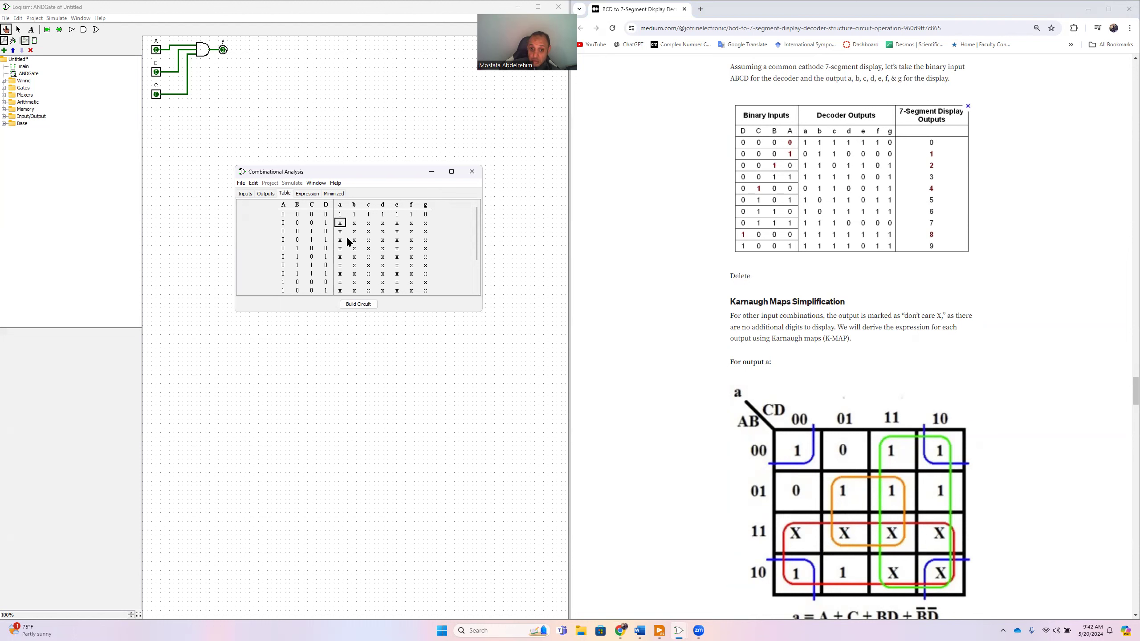
text(011)
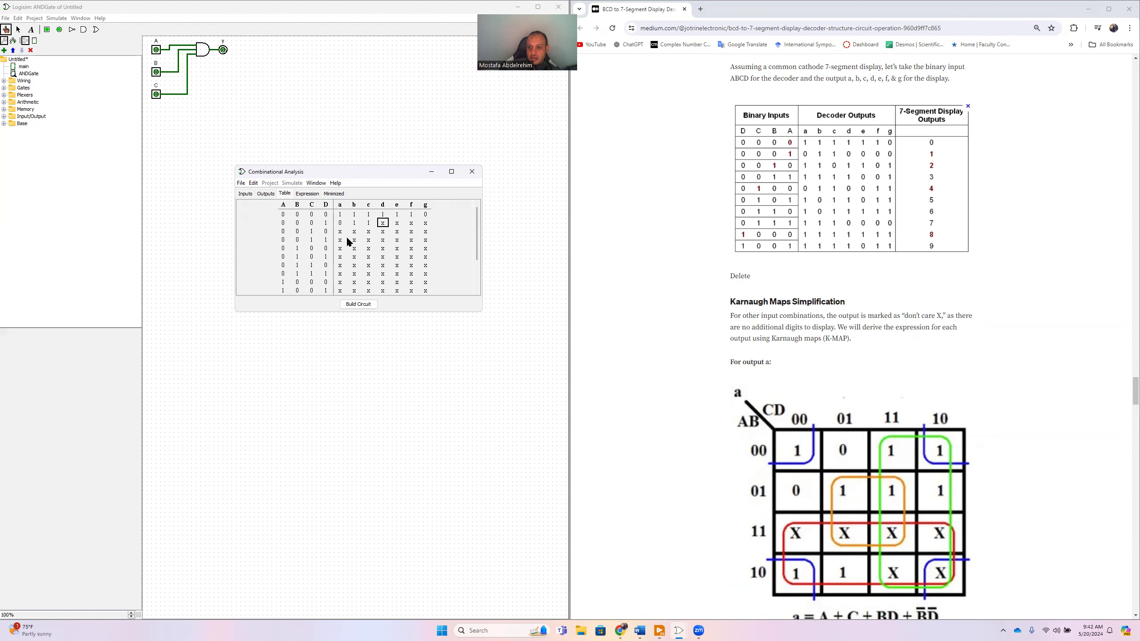
text(000011011011111001)
- Fill outputs a to g with 1011011 for row 0101, 1011111 for row 0110 and 1110000 for row 0111
text(0110011)
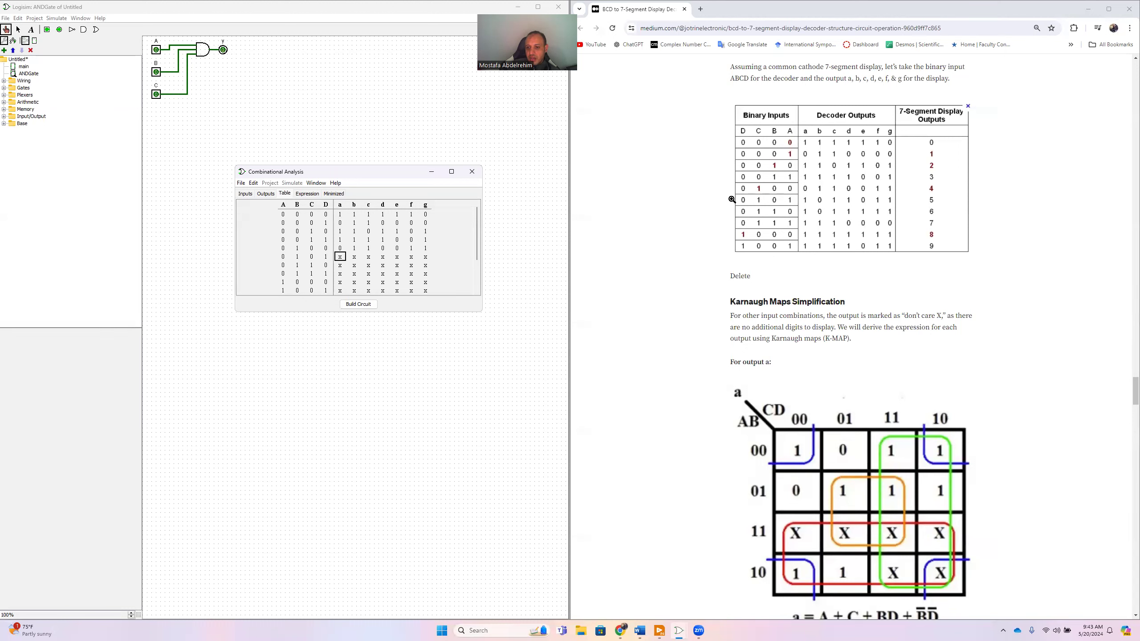
text(1011)
text(011)
text(1)
text(0)
text(11111)
text(111)
text(0000)
text(111)
text(1111)
text(111)
text(1011)
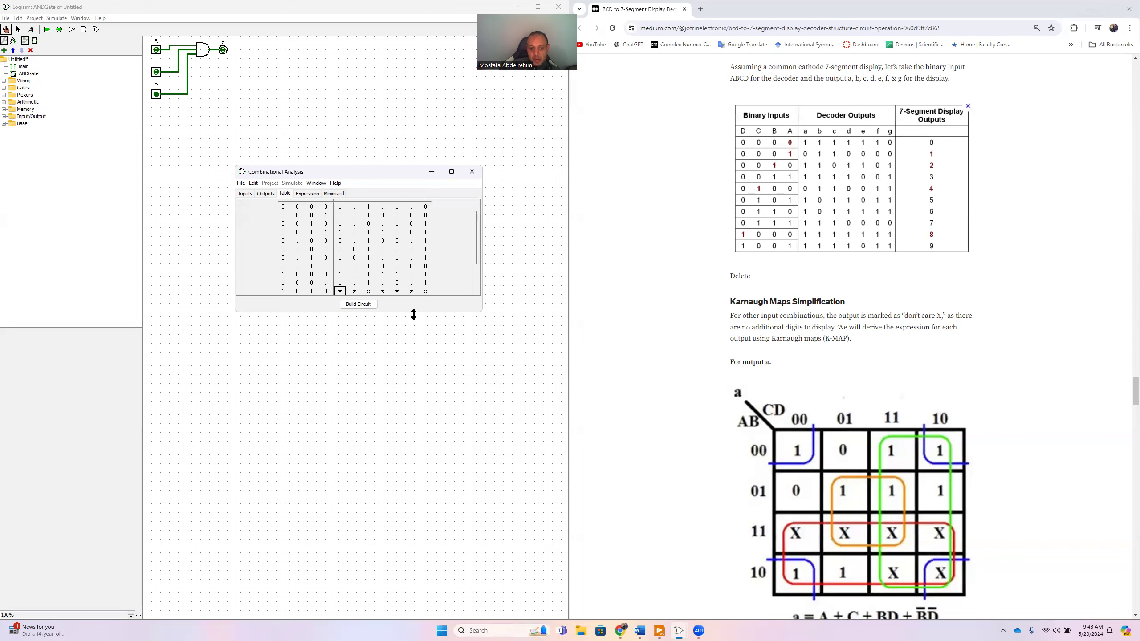
- Fill outputs a to g with 1111111 for row 1000 and 1111011 for row 1001, and enlarge the window to show all rows
drag(414, 314, 425, 399)
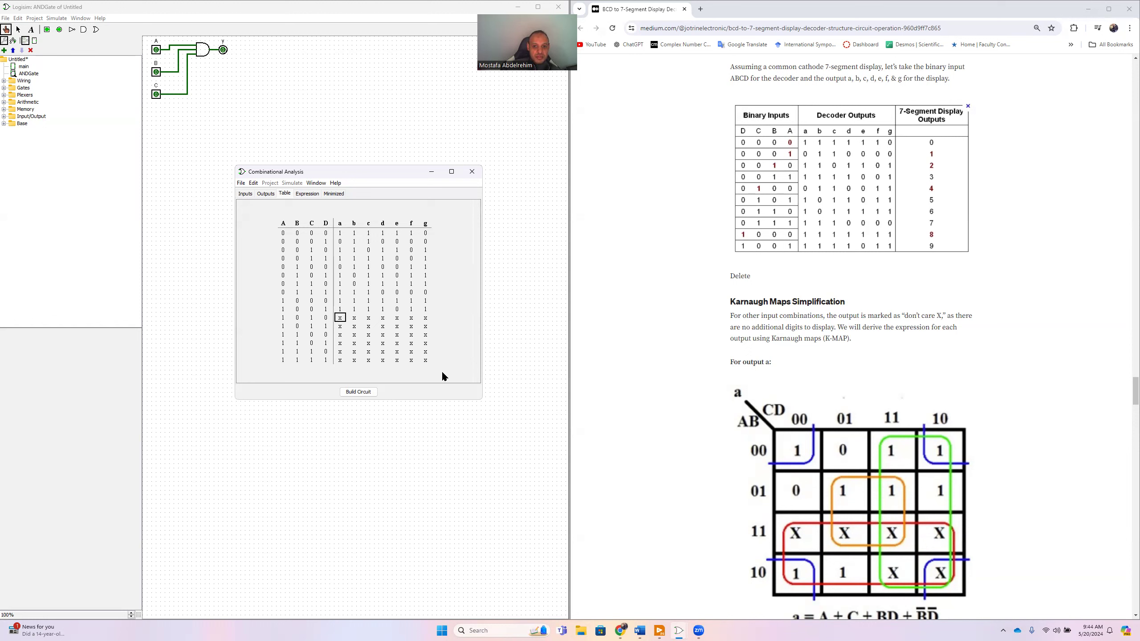
- Build the circuit from the completed truth table and name it 7Segment_part2
click(359, 393)
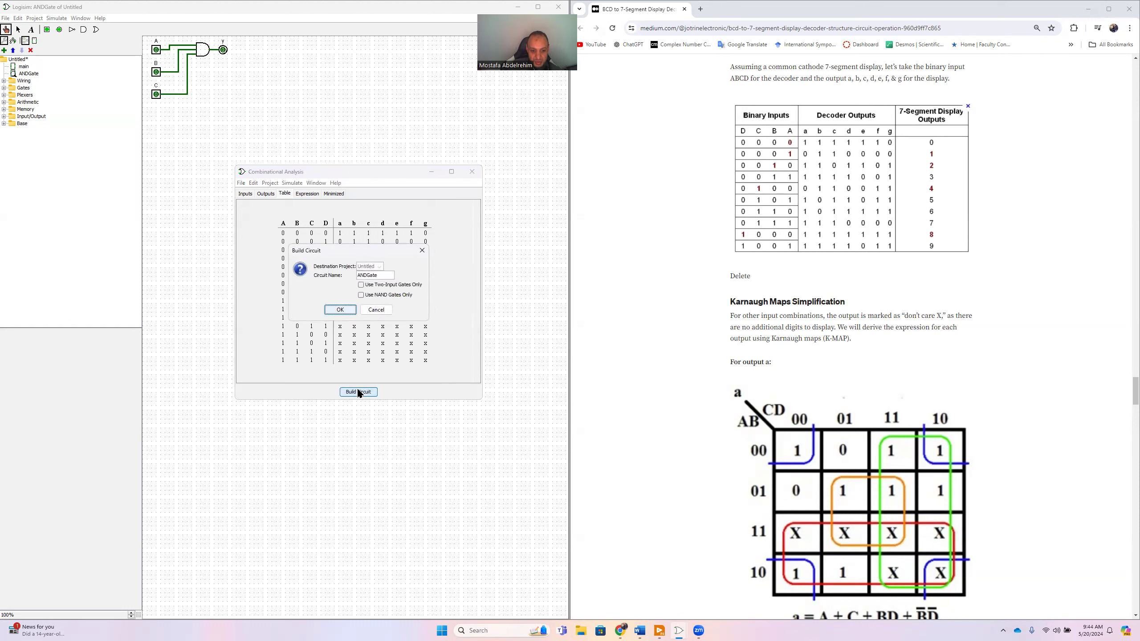
double_click(372, 276)
text(7Segment_part2)
click(332, 309)
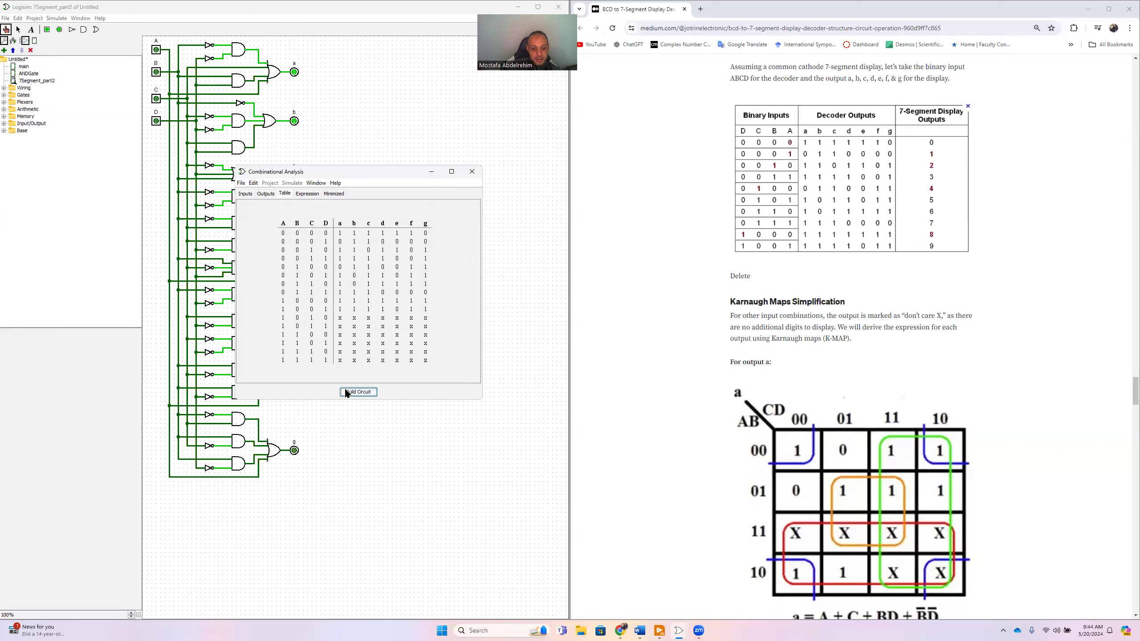
- Check output a's expression and minimized Karnaugh map against the article's map and equation for output a
click(307, 195)
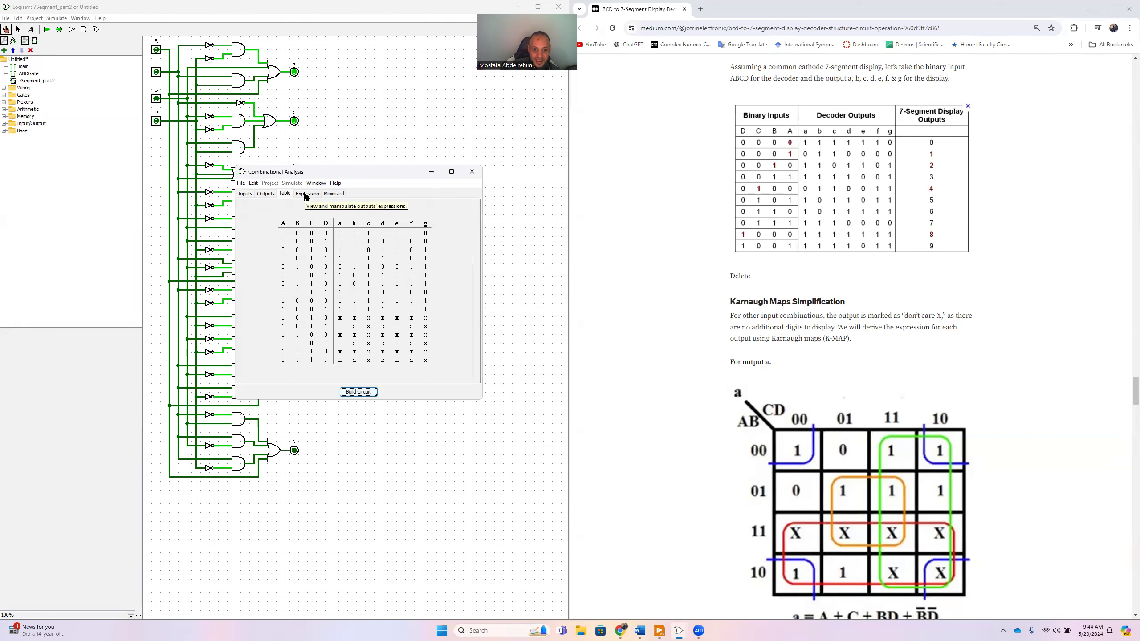
scroll(690, 365, down, 3)
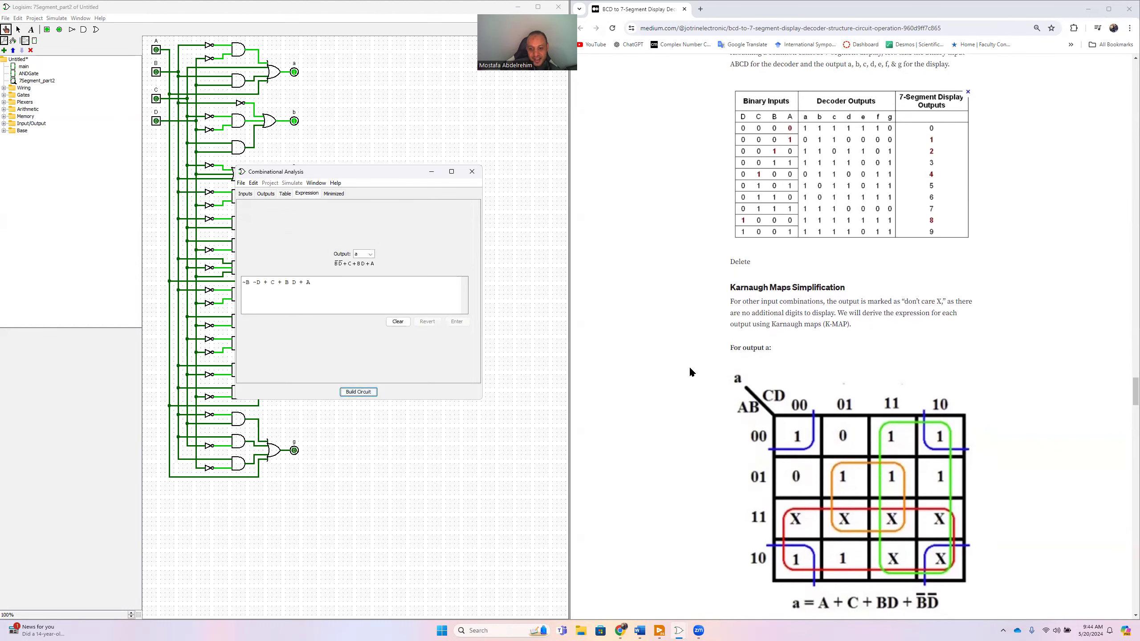
scroll(690, 366, up, 2)
click(332, 194)
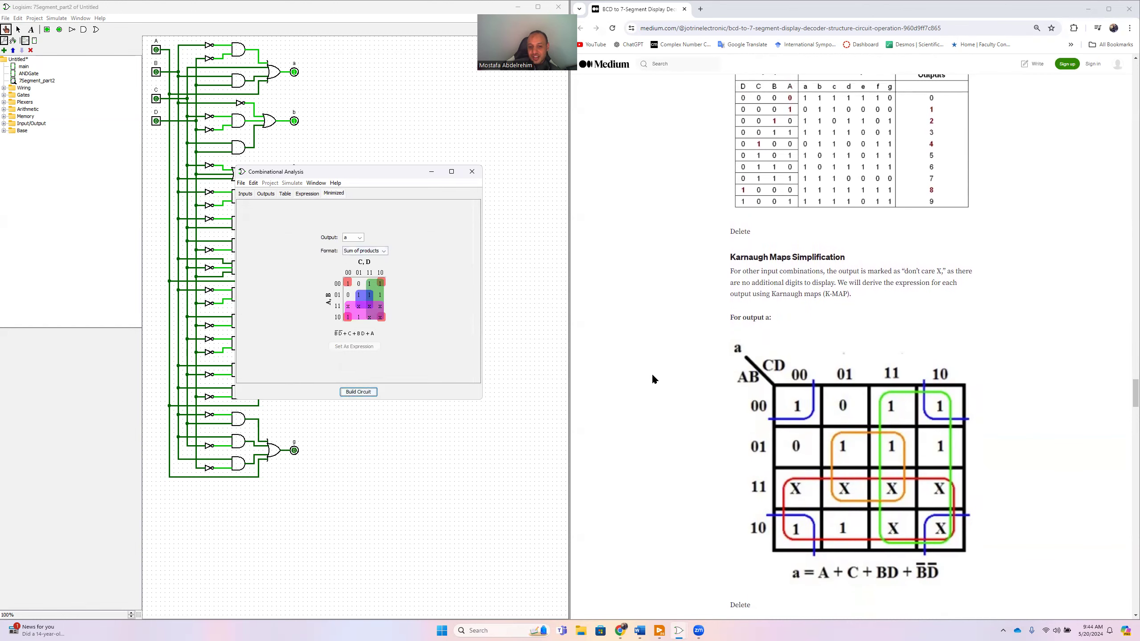
scroll(653, 376, down, 1)
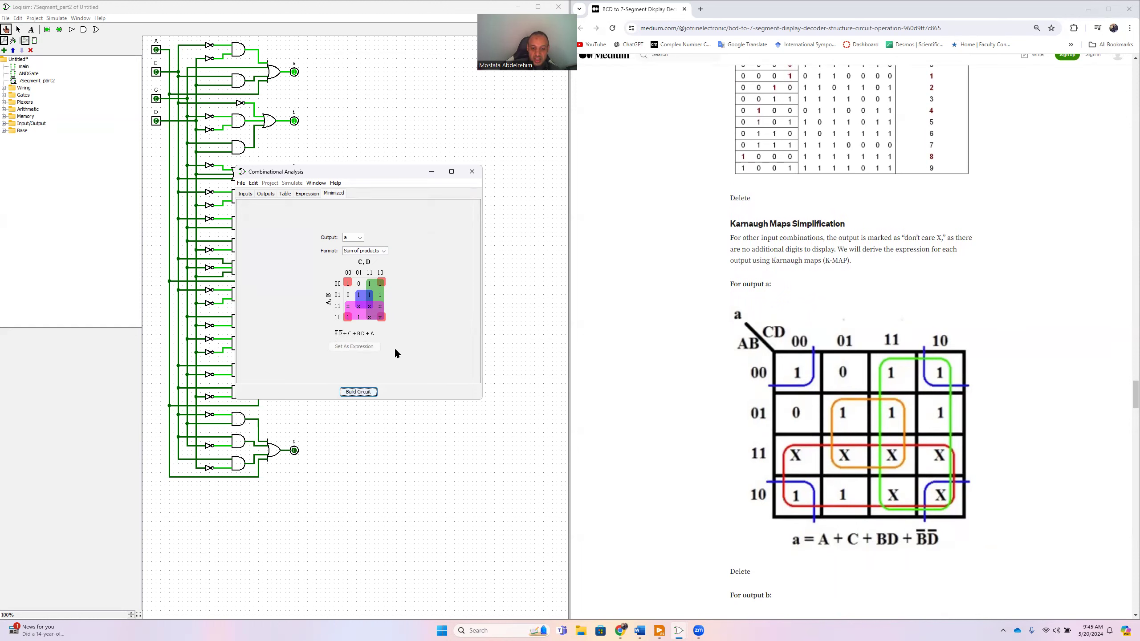
- Compare the minimized Karnaugh maps and expressions of outputs b and c with the article's versions
click(352, 237)
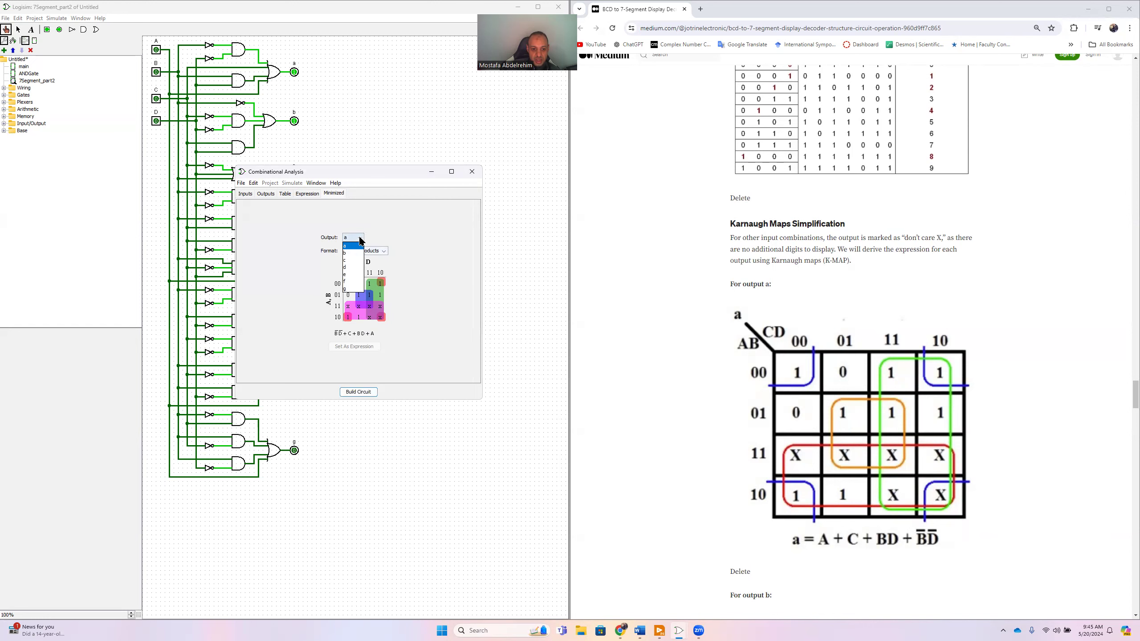
click(350, 253)
scroll(631, 369, down, 6)
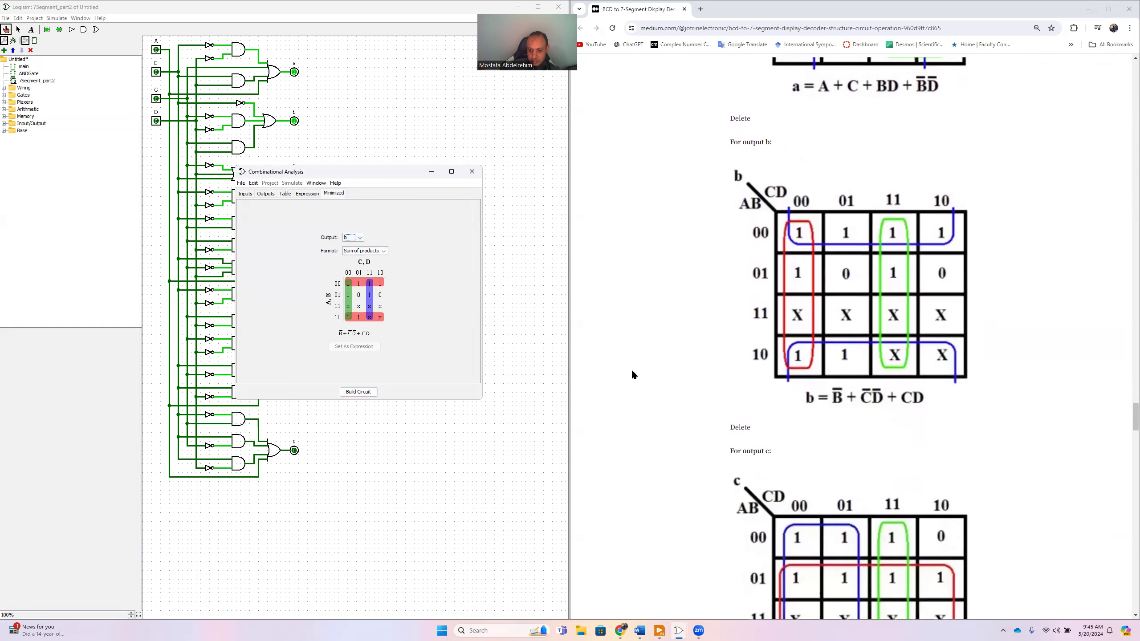
scroll(631, 369, up, 1)
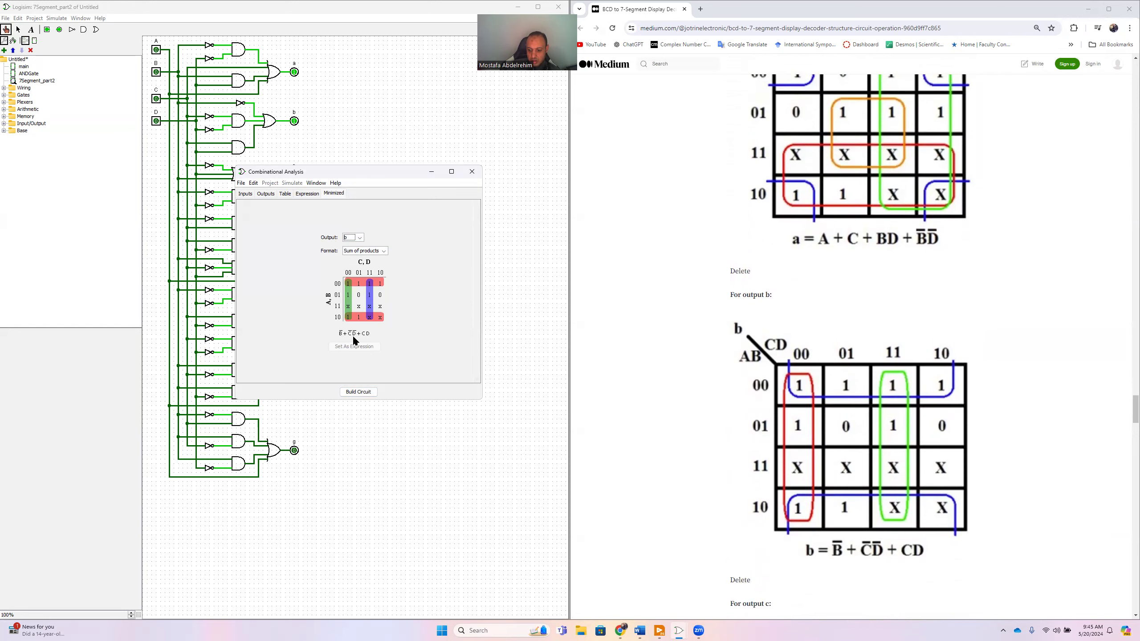
scroll(705, 431, down, 7)
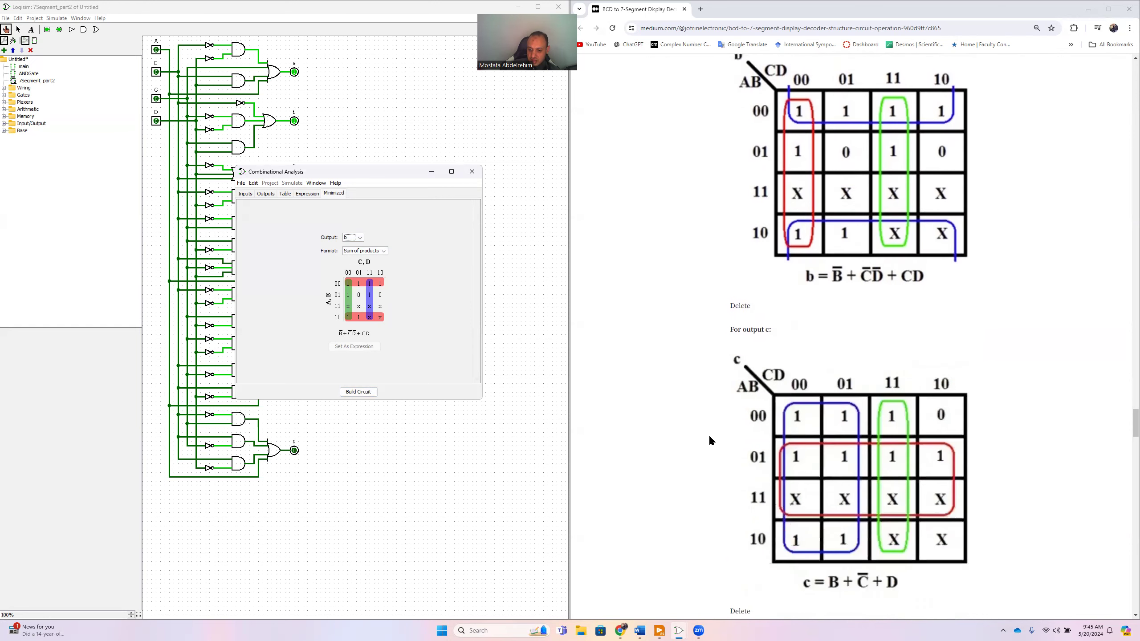
scroll(701, 433, up, 2)
click(359, 237)
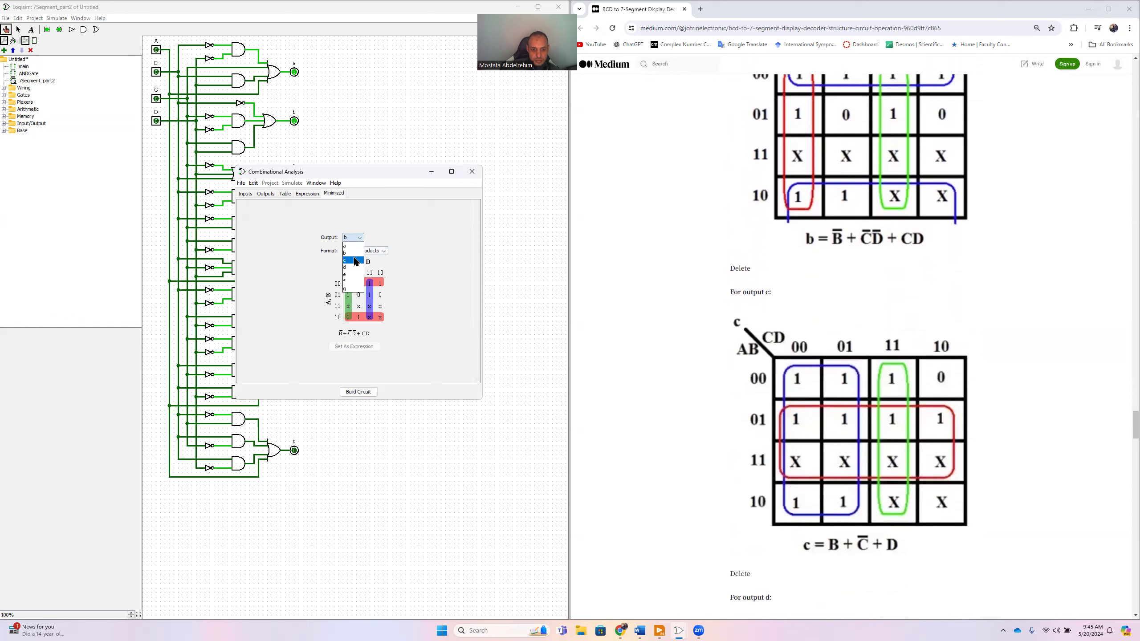
click(353, 262)
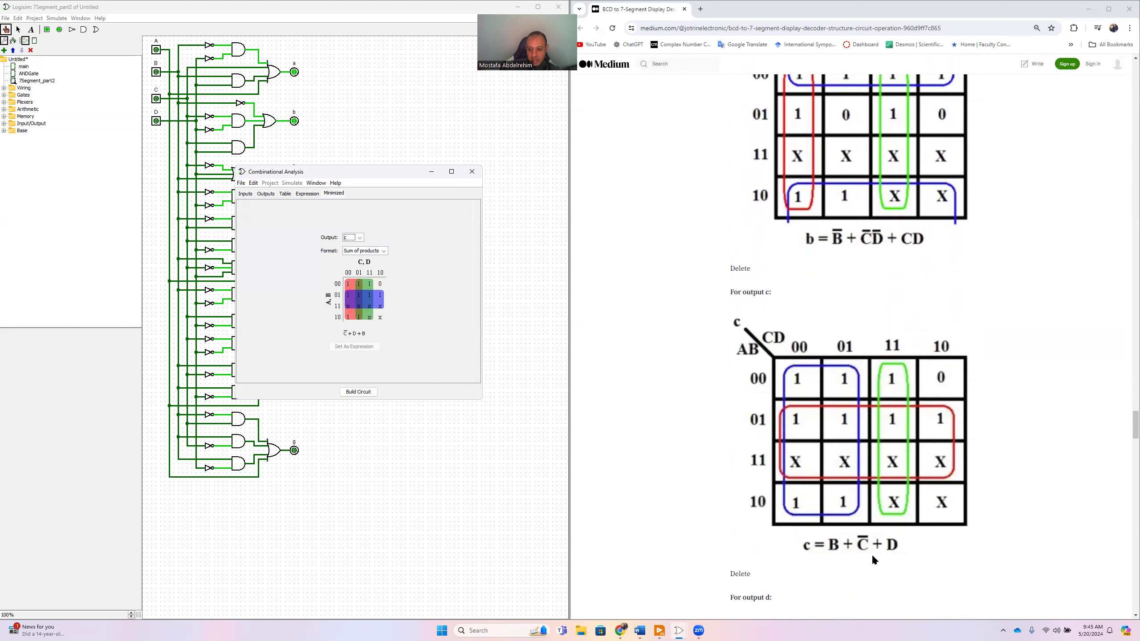
- Compare the minimized Karnaugh maps and expressions of outputs d and e with those in the article
scroll(637, 416, down, 7)
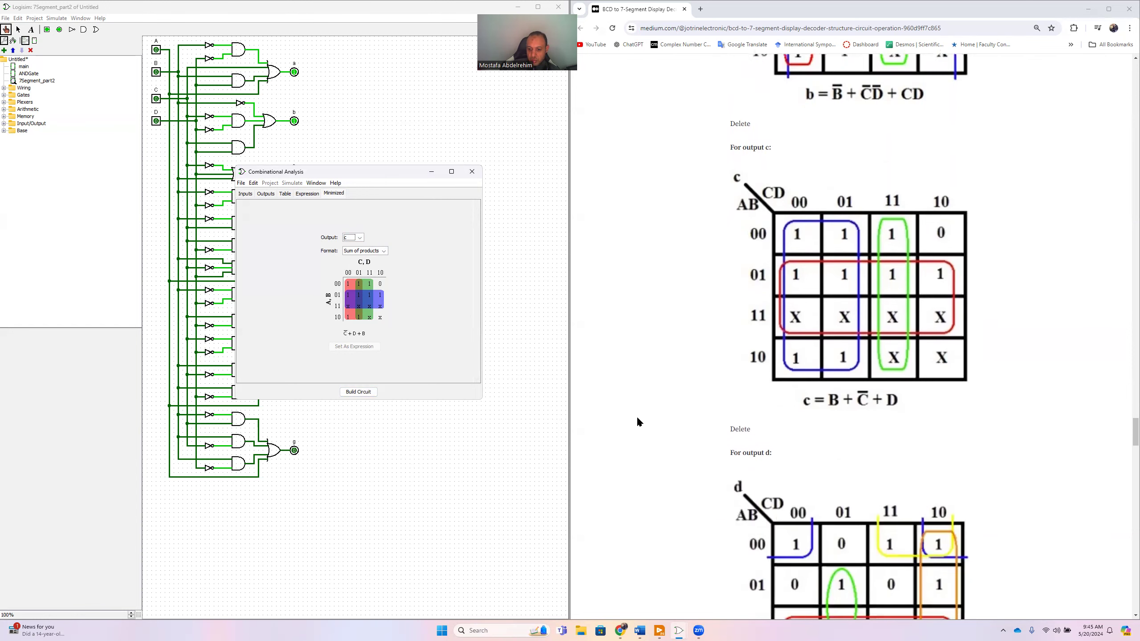
click(361, 237)
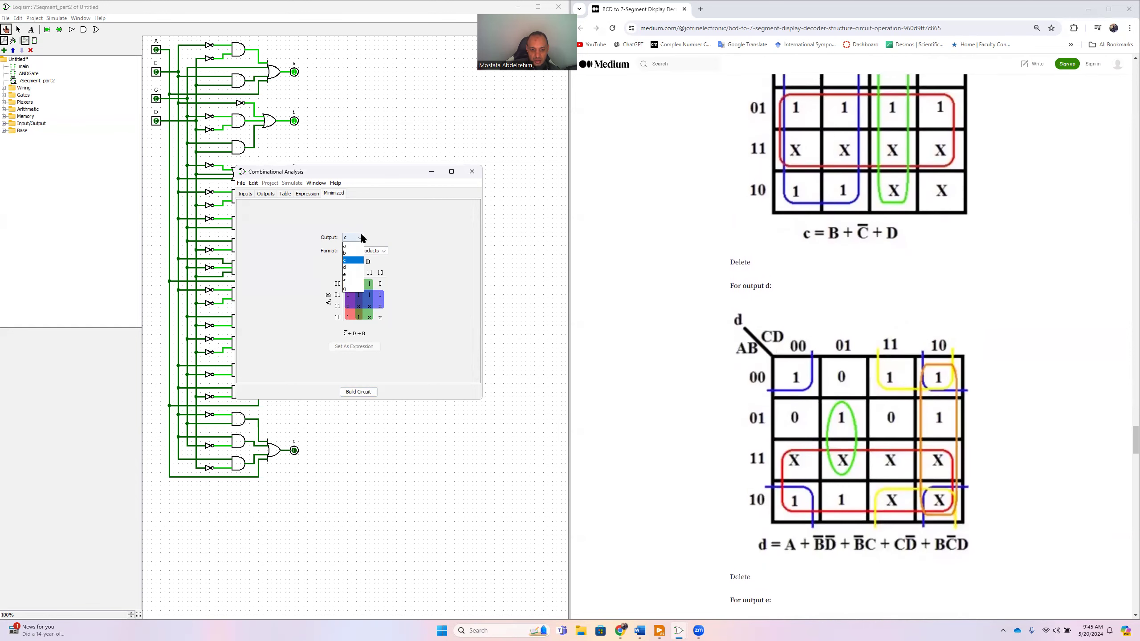
click(352, 267)
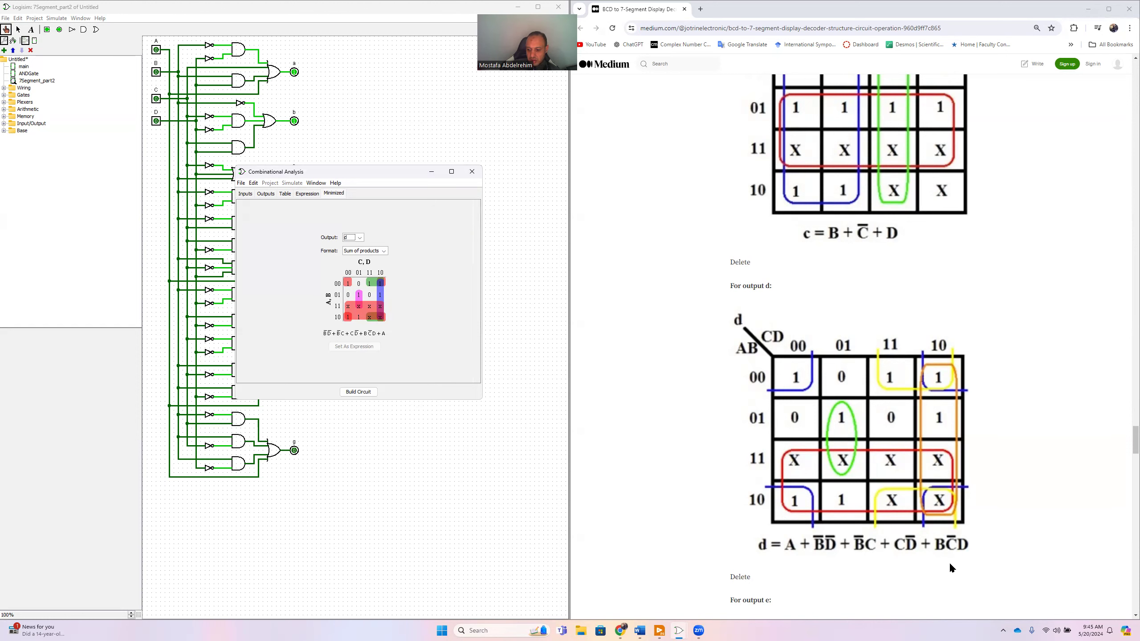
scroll(965, 554, down, 2)
scroll(968, 554, down, 5)
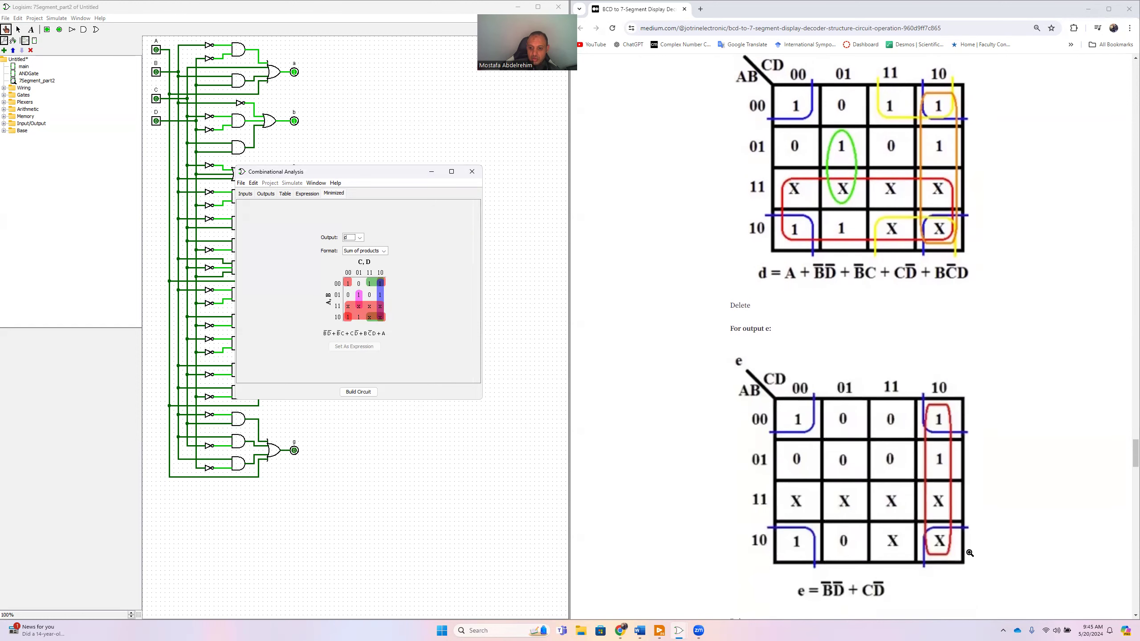
click(360, 238)
click(354, 274)
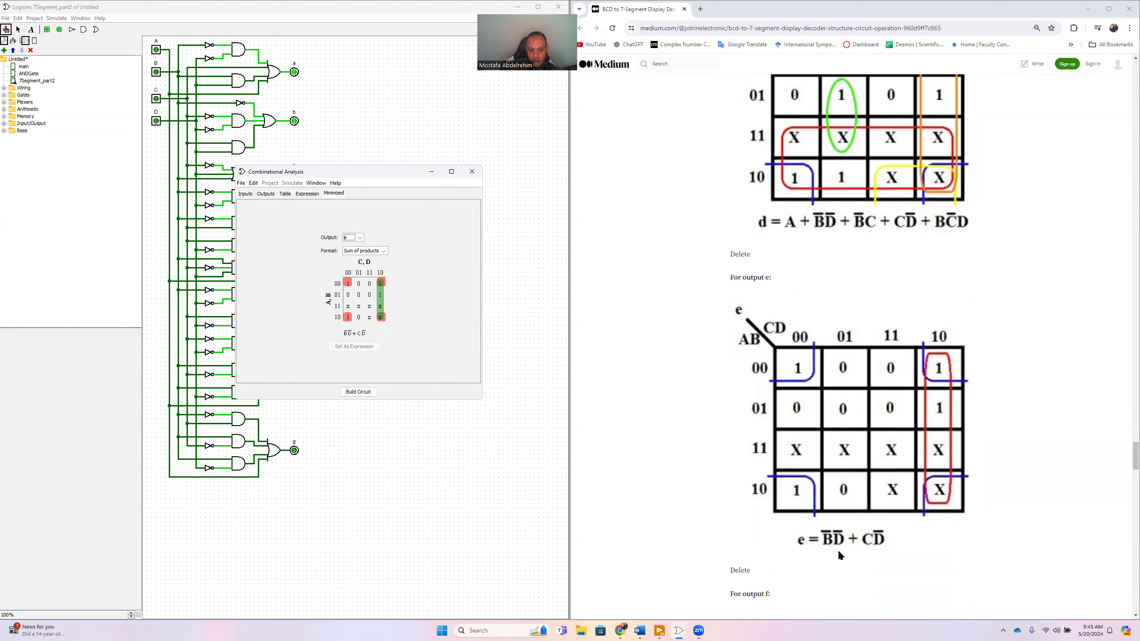
- Check the minimized Karnaugh maps and expressions of outputs f and g against the article's solutions
click(360, 238)
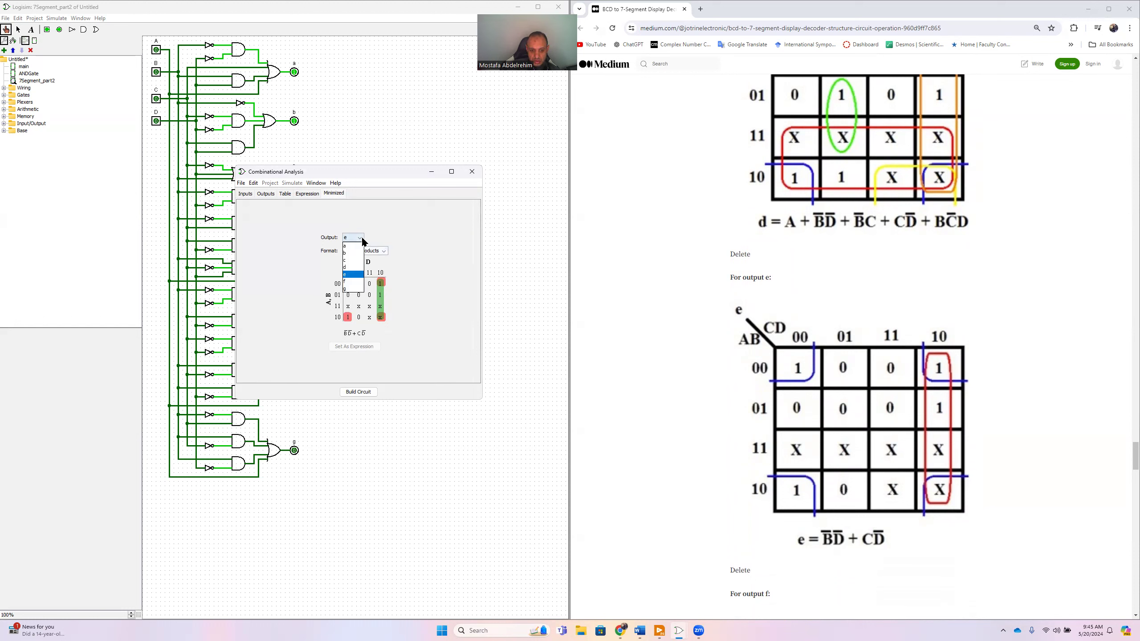
click(354, 282)
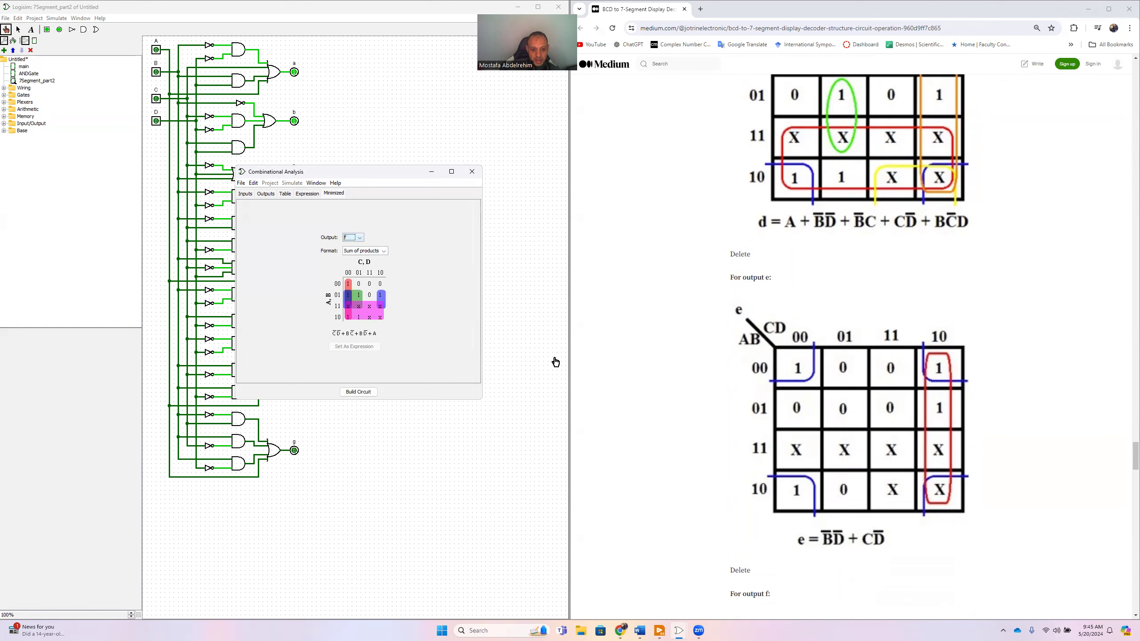
scroll(651, 407, down, 6)
scroll(650, 407, up, 1)
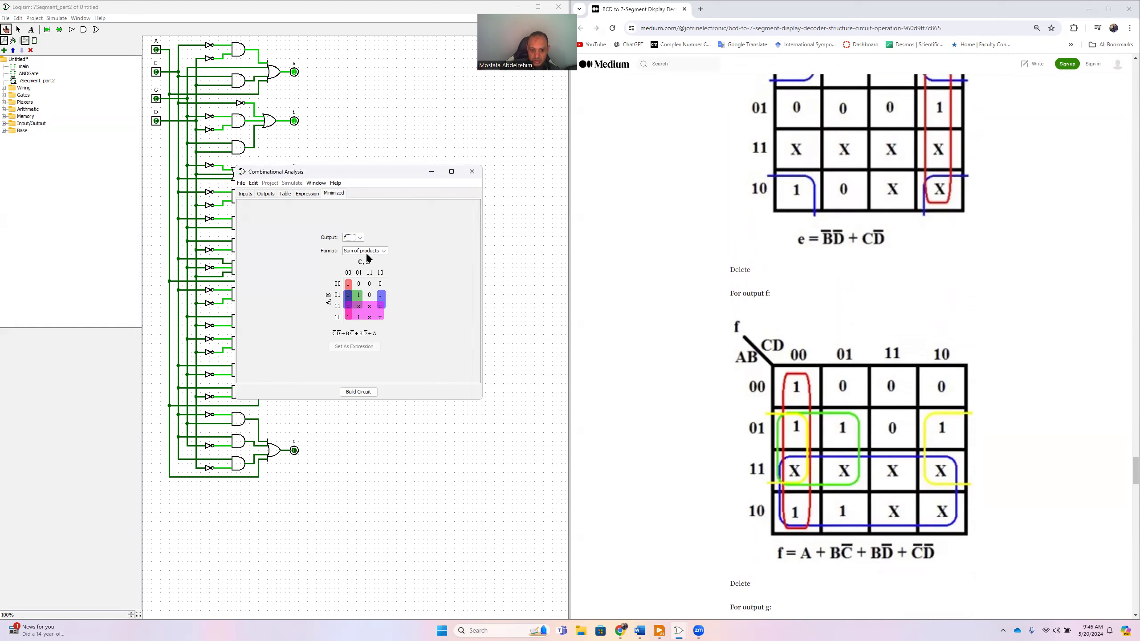
click(354, 237)
click(350, 289)
scroll(711, 381, down, 5)
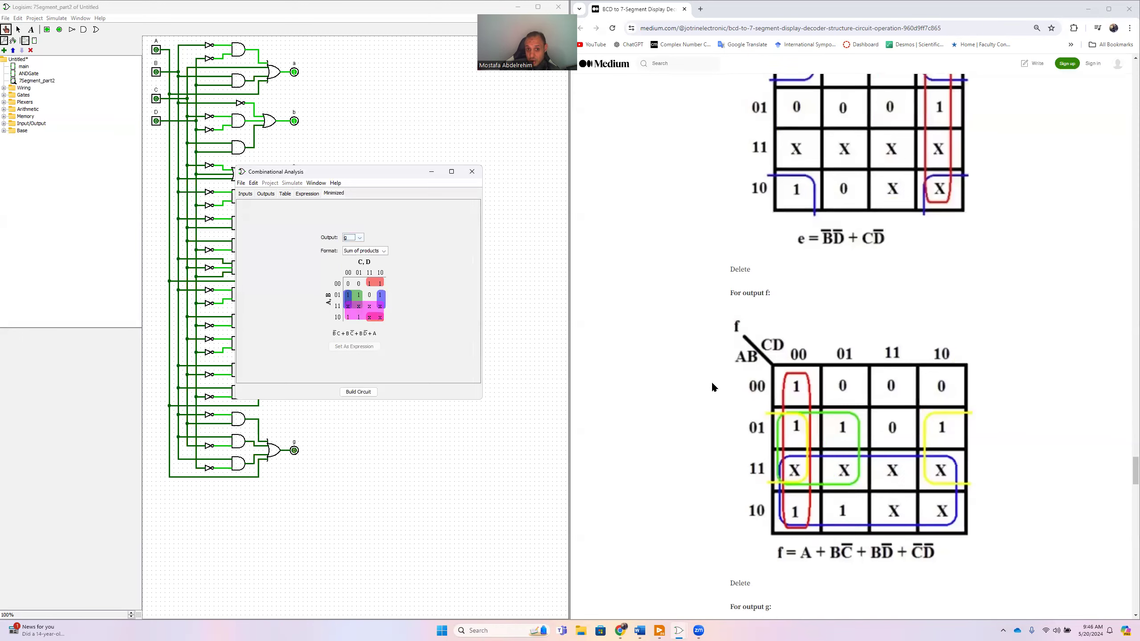
scroll(711, 382, down, 2)
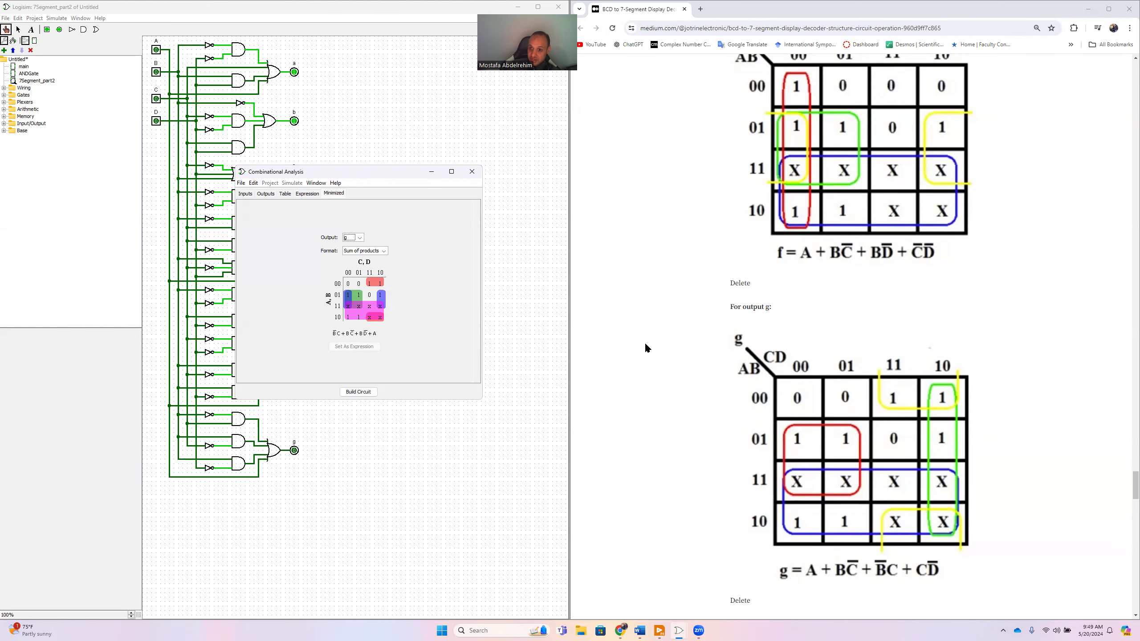
scroll(645, 348, down, 1)
scroll(644, 348, up, 5)
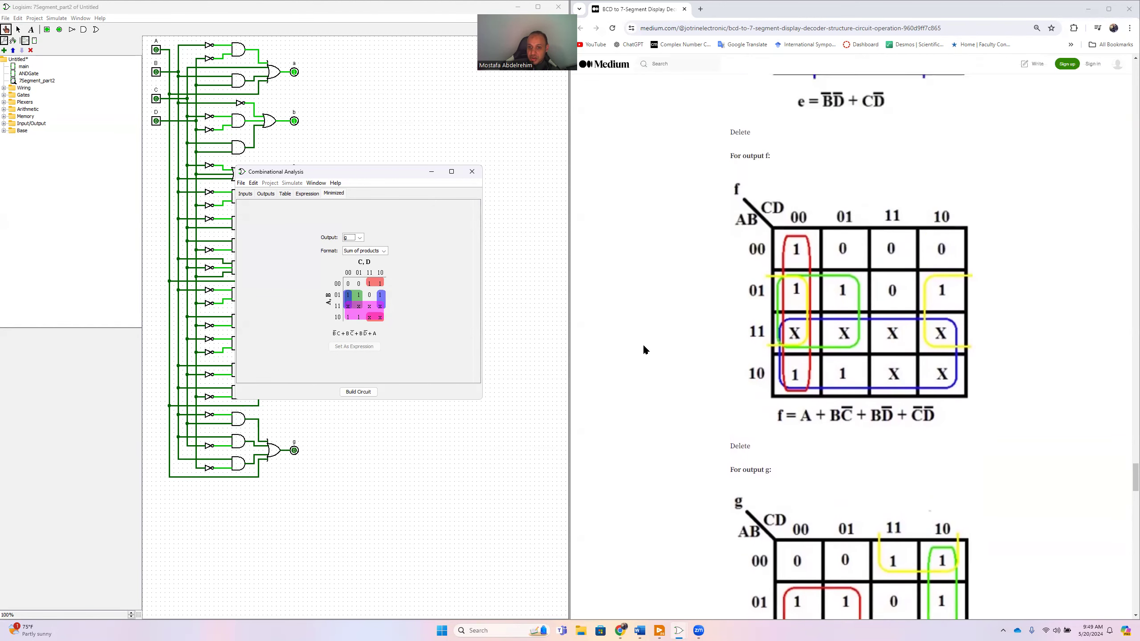
scroll(645, 350, up, 3)
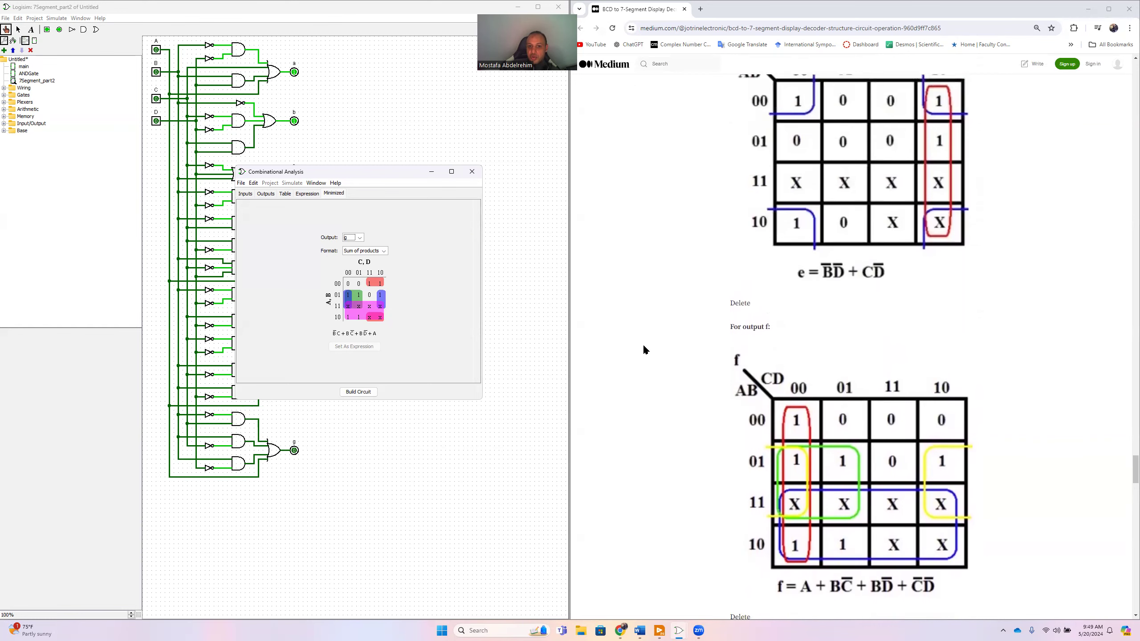
scroll(643, 350, up, 8)
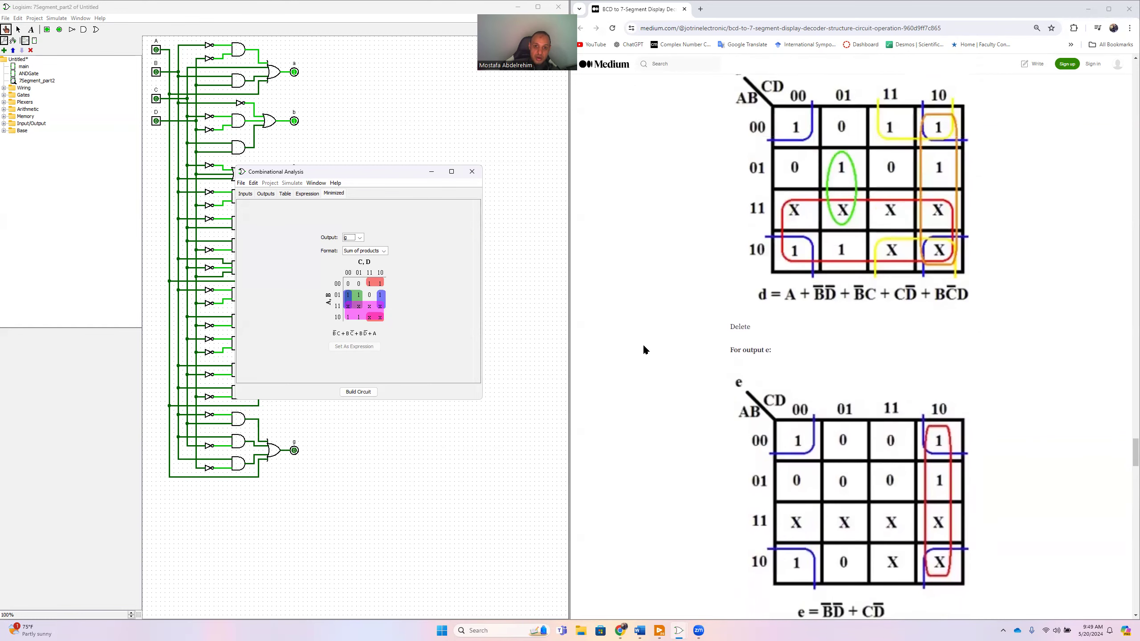
scroll(644, 346, up, 7)
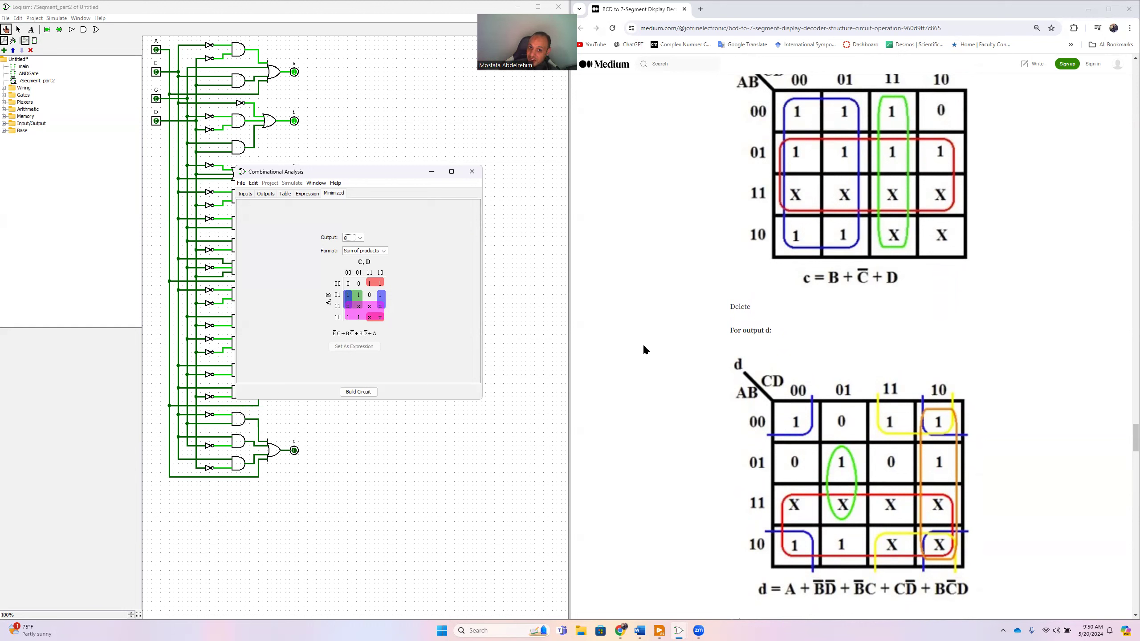
scroll(645, 347, up, 2)
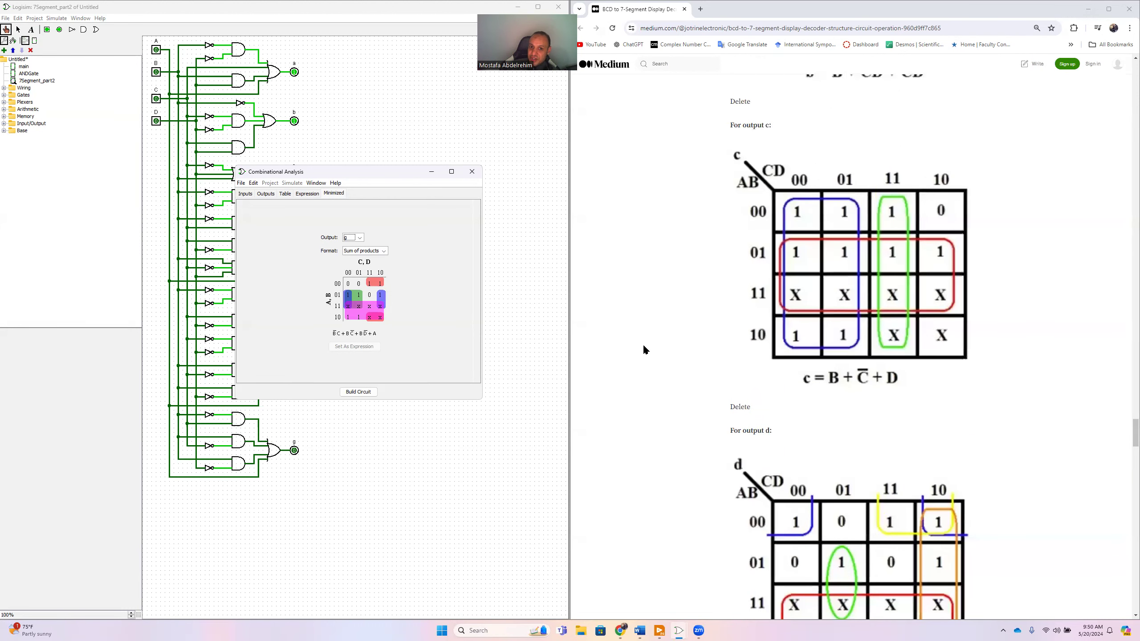
click(547, 98)
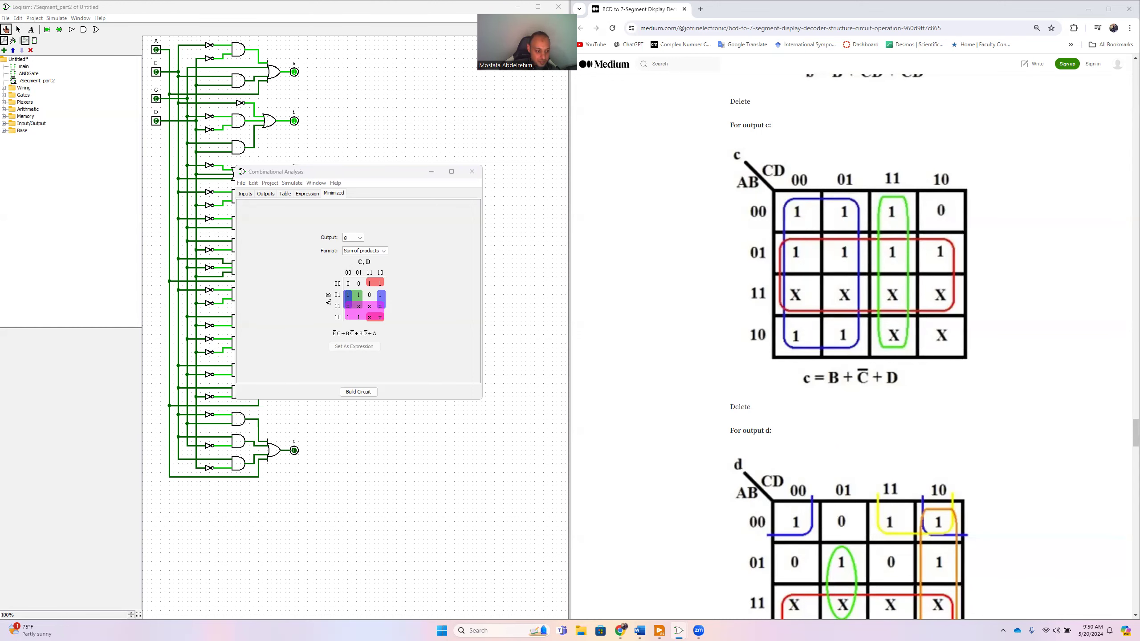